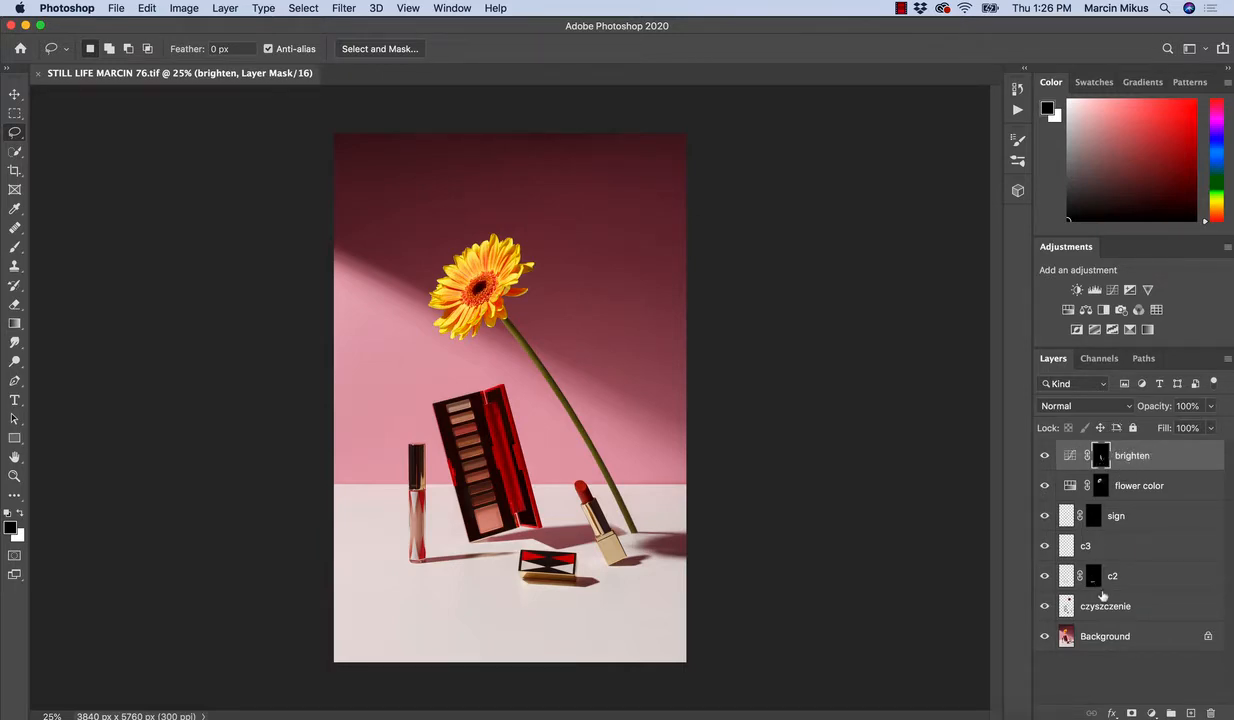
Review the retouching layers by selecting each in turn, from czyszczenie up to brighten.
click(1109, 600)
click(1115, 576)
click(1123, 547)
click(1131, 518)
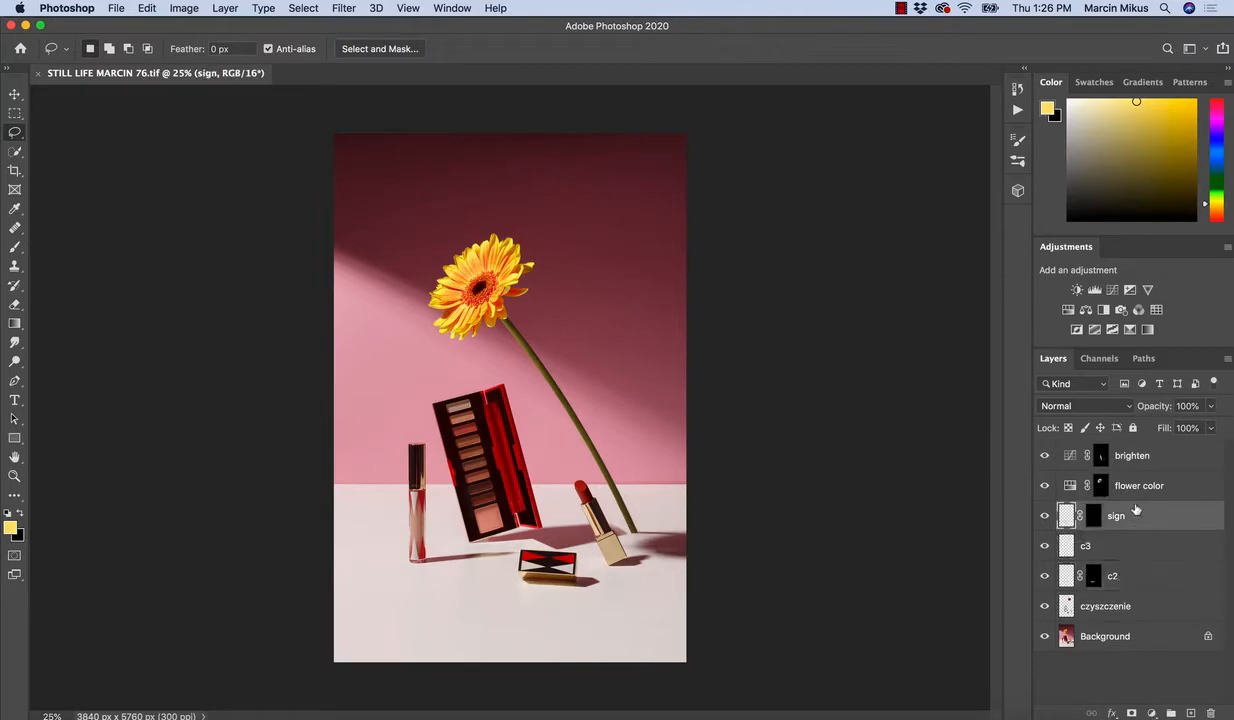
click(1134, 486)
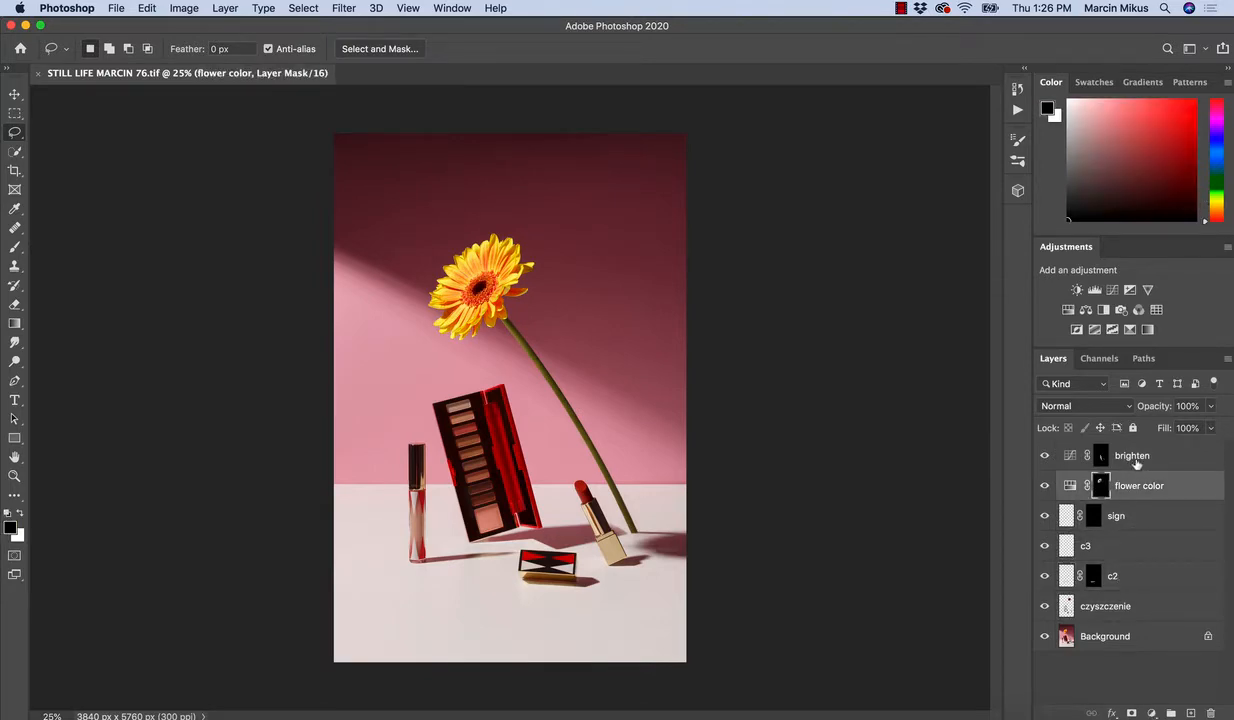
click(1136, 460)
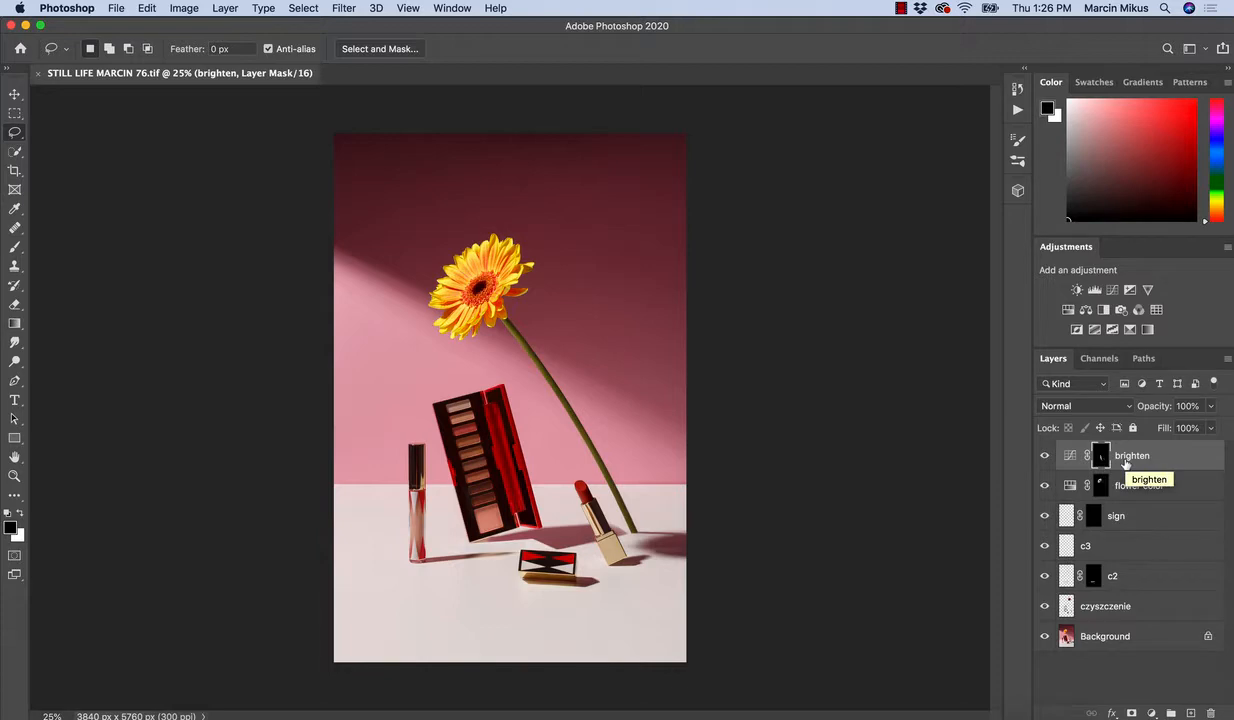
Stamp all visible layers into a new layer above brighten and name it final.
key(super+alt+shift+e)
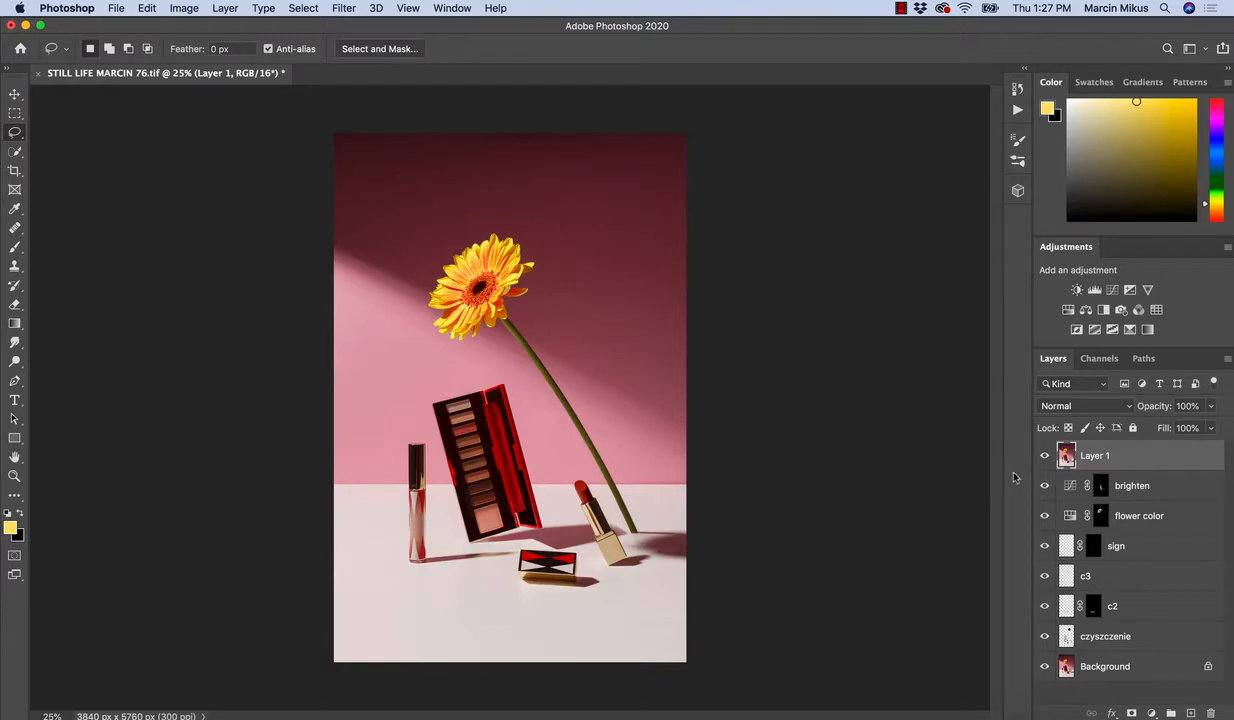
double_click(1095, 455)
text(final)
key(Return)
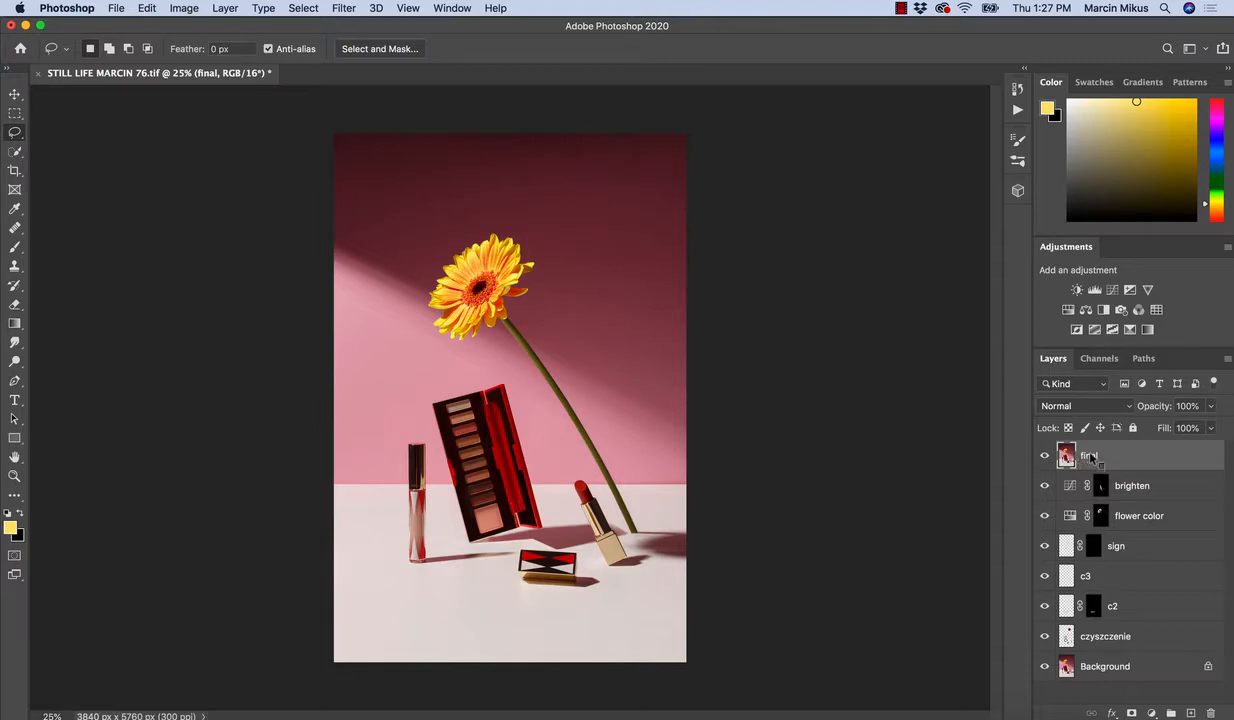
Convert the final layer to a smart object and open the Camera Raw filter on it.
right_click(1090, 457)
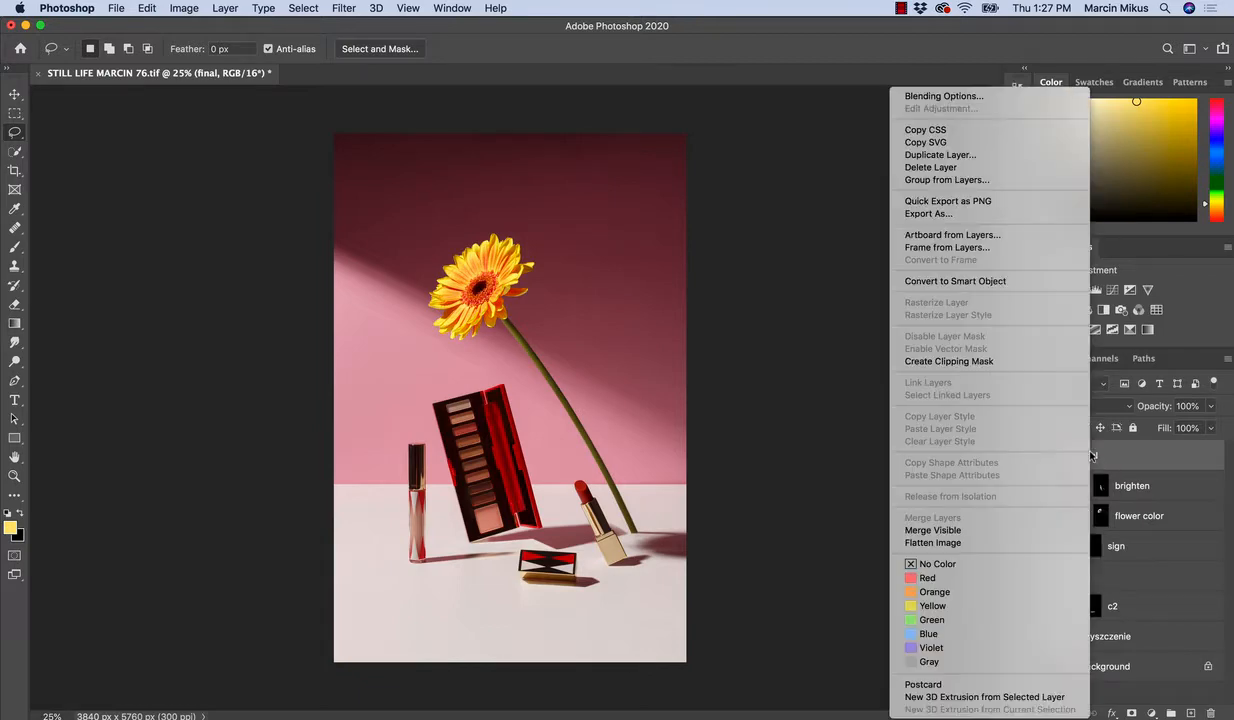
click(970, 281)
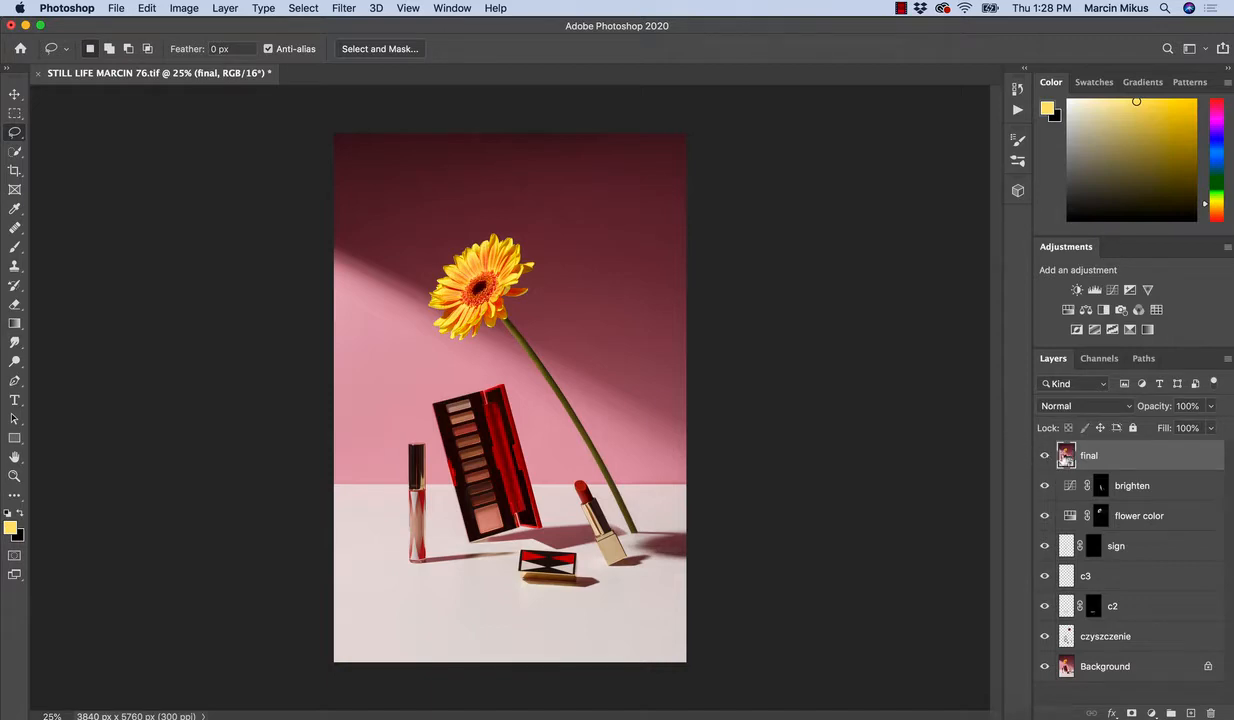
click(343, 9)
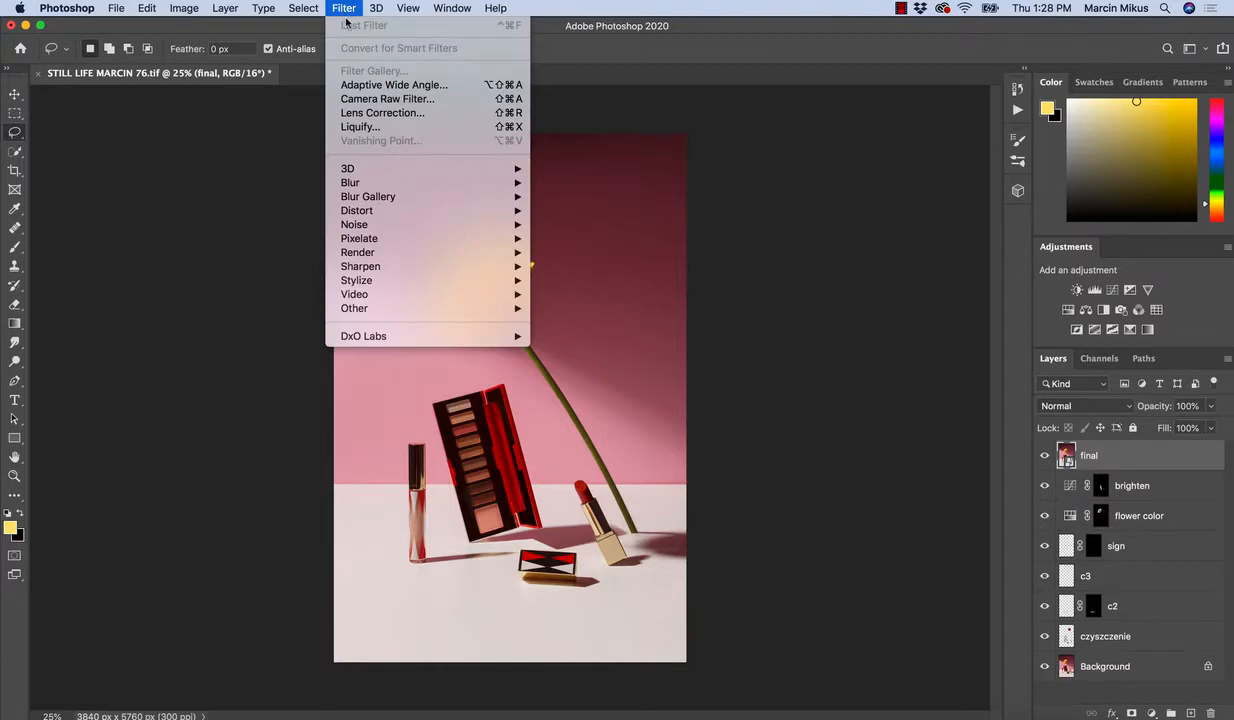
click(418, 99)
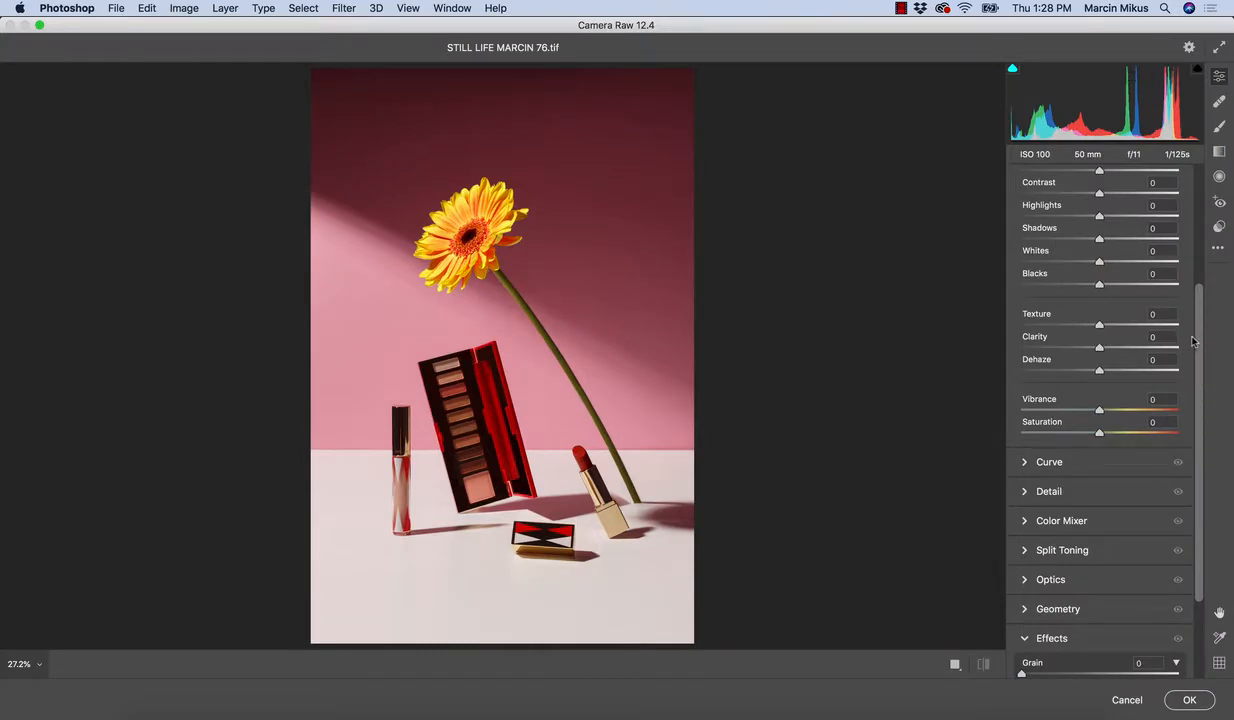
Adjust the basic tone and color settings to Contrast +20, Shadows +15 and Saturation -5.
scroll(1106, 374, up, 5)
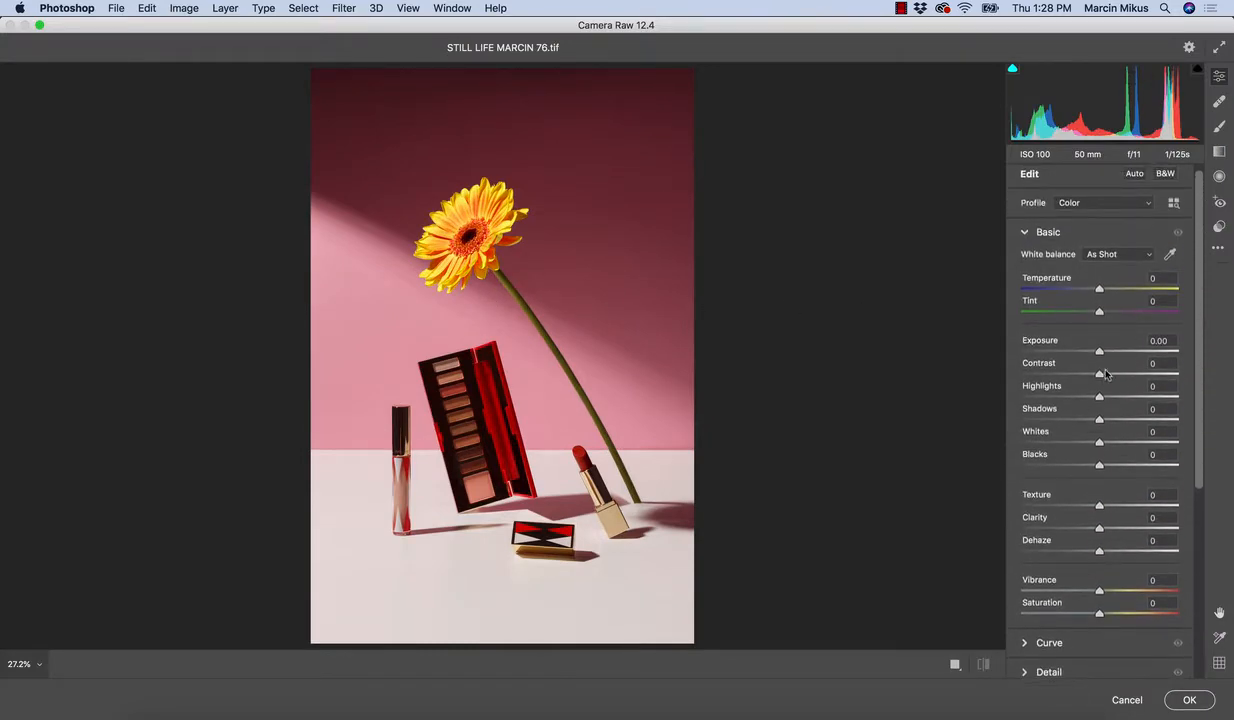
drag(1100, 376, 1116, 376)
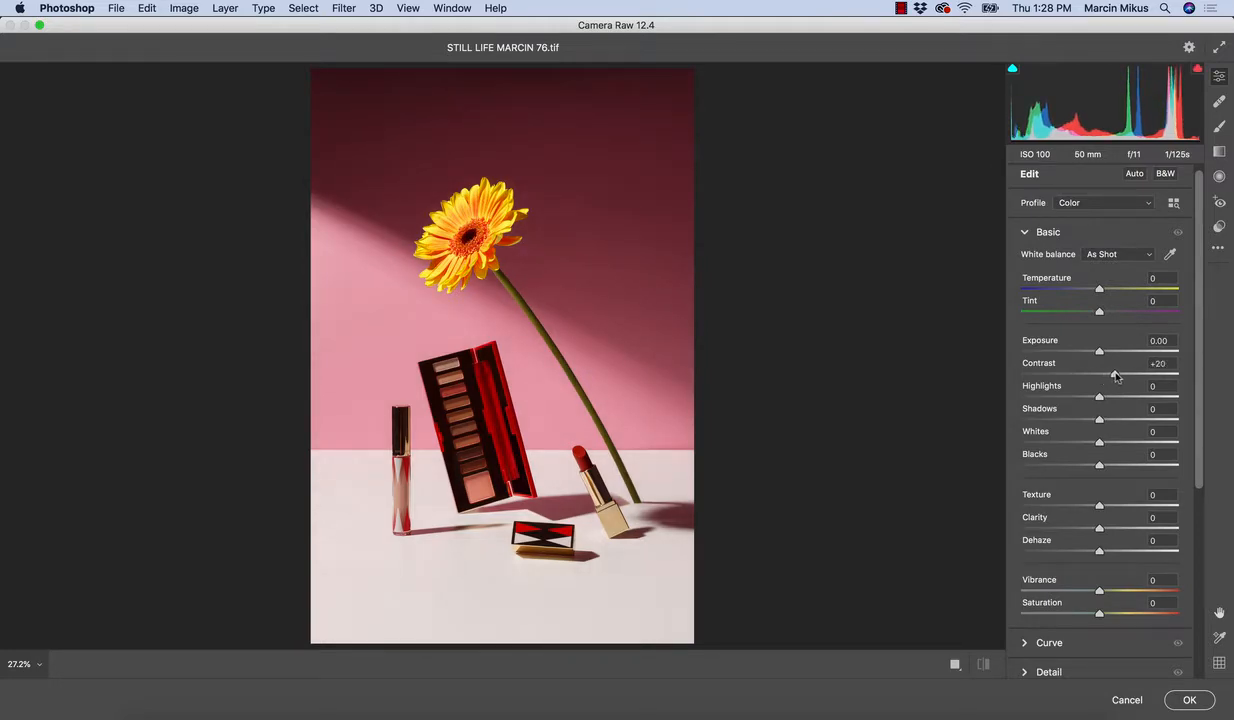
drag(1116, 376, 1116, 376)
drag(1100, 425, 1109, 422)
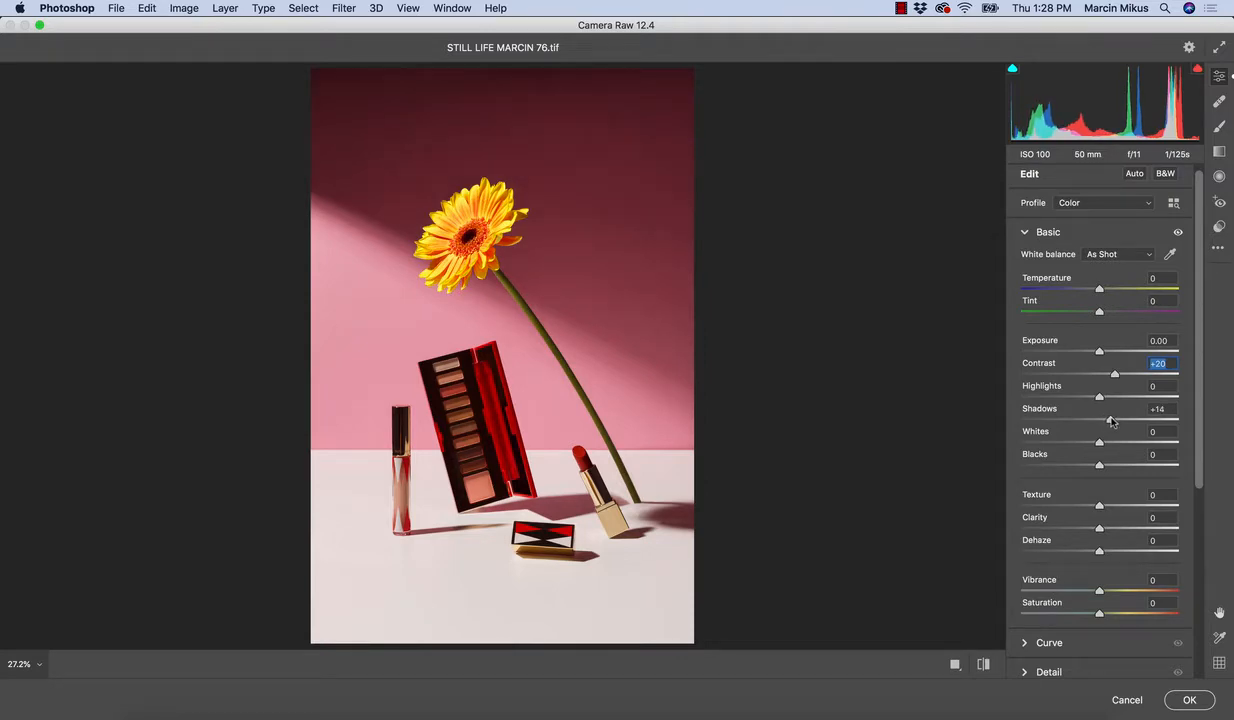
drag(1112, 422, 1112, 422)
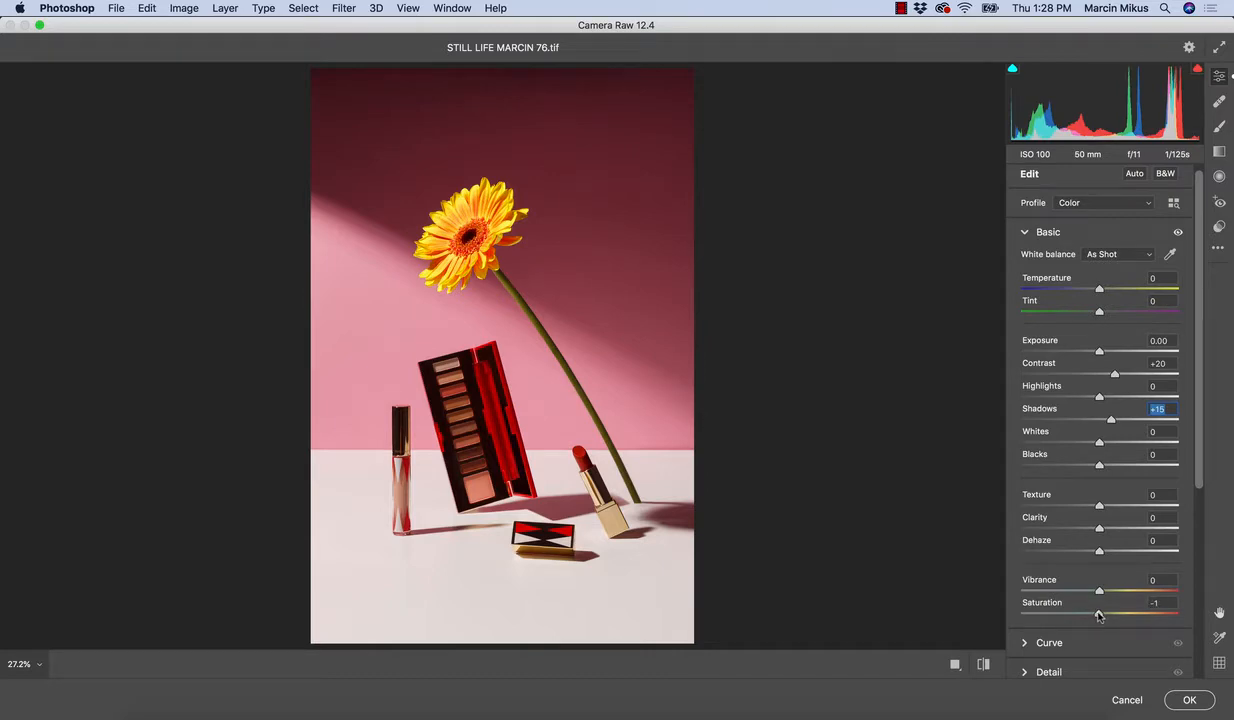
drag(1099, 616, 1097, 616)
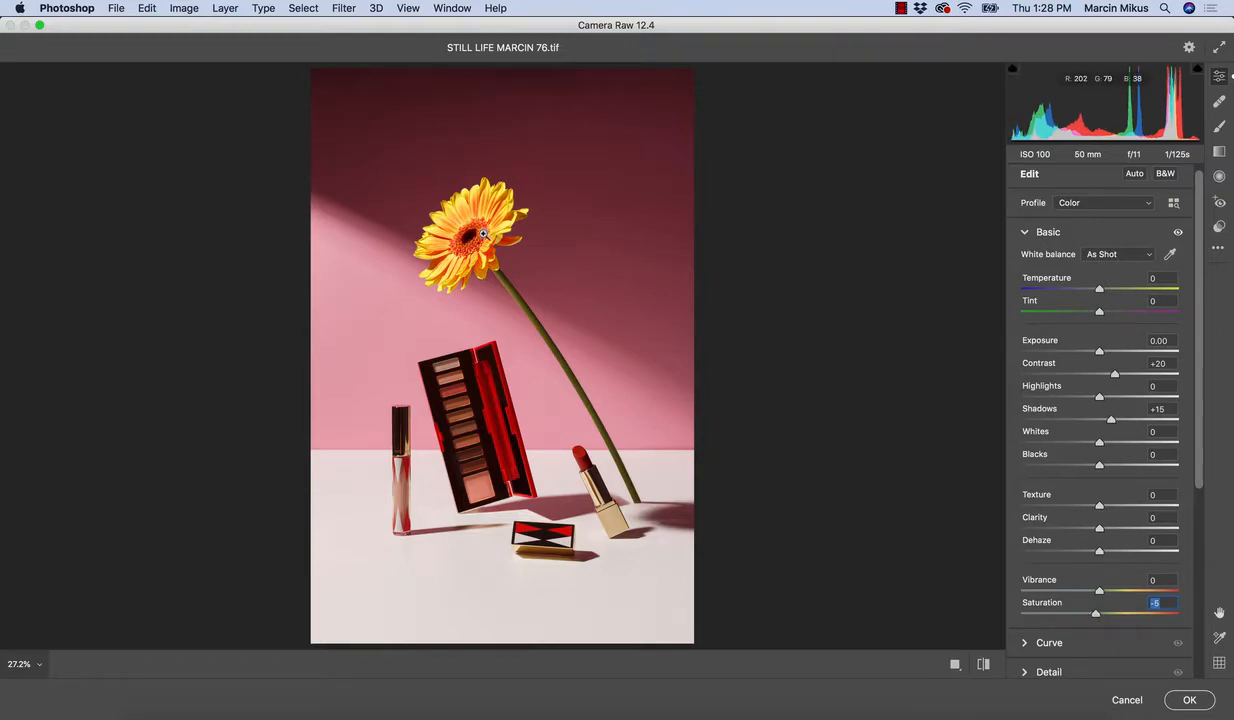
Try Texture at +100, +12 and +20 while inspecting the flower petals up close.
drag(483, 234, 592, 396)
drag(580, 336, 623, 371)
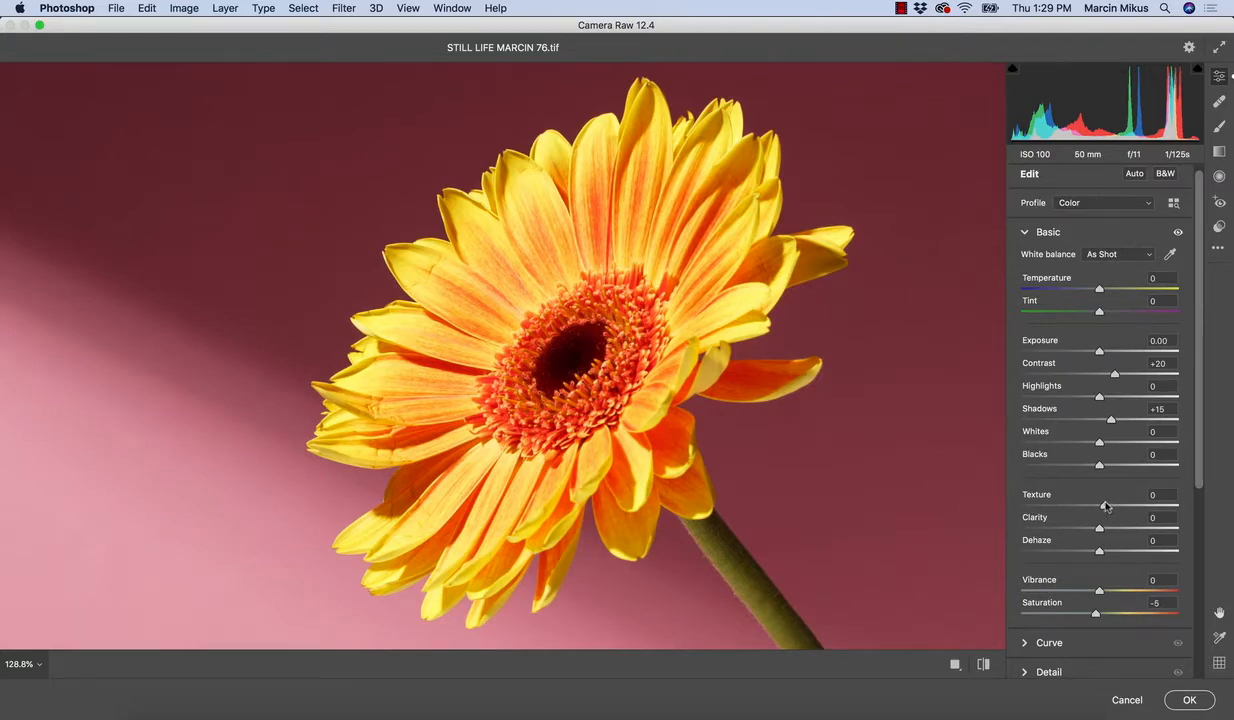
drag(1105, 506, 1190, 501)
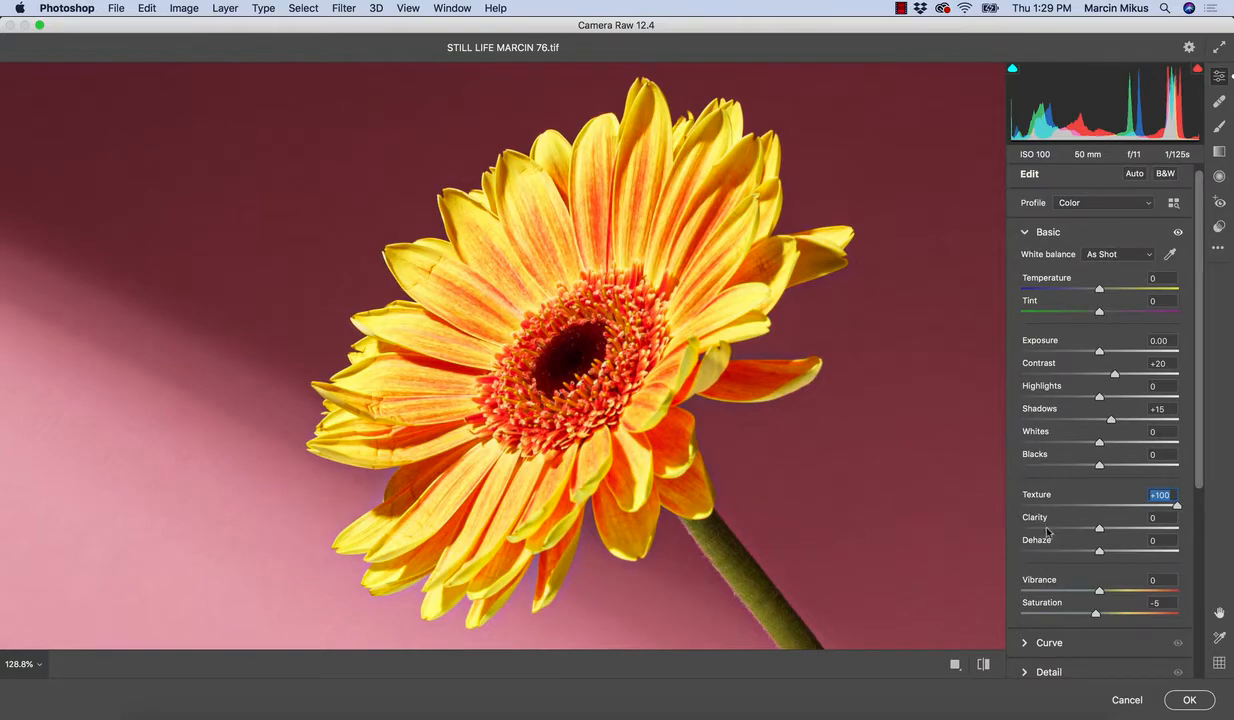
click(1108, 506)
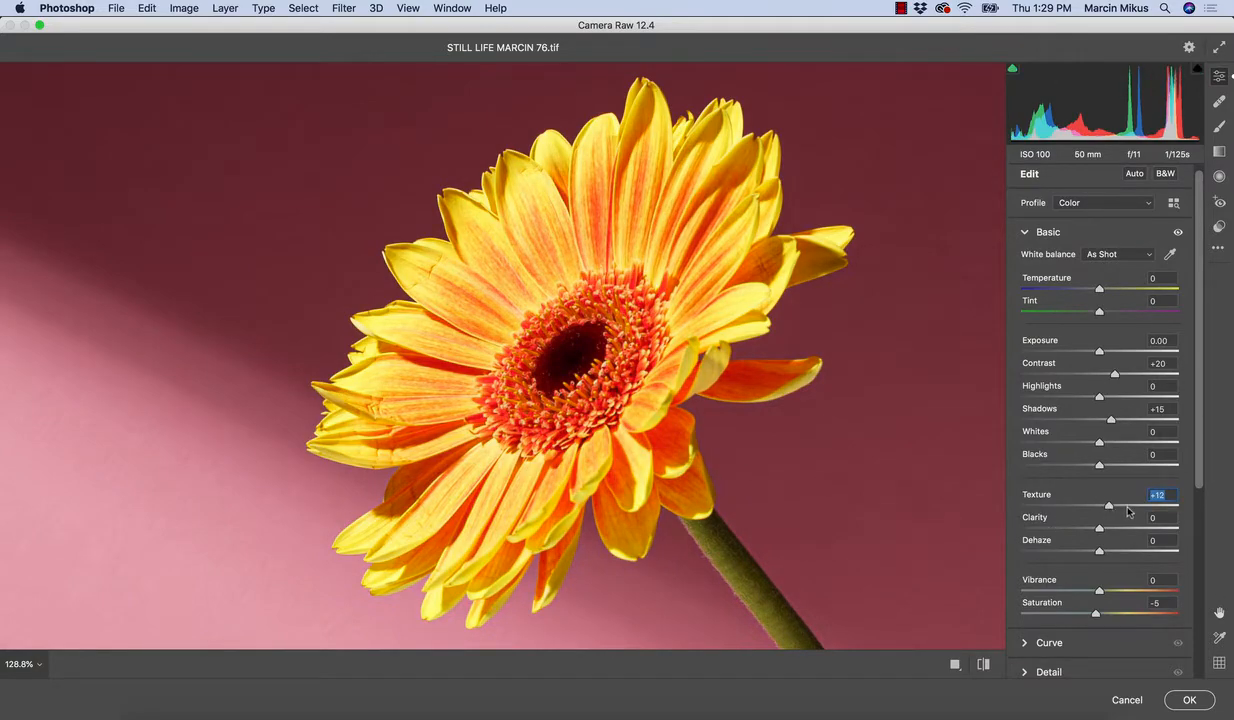
click(1151, 507)
click(1112, 507)
Compare the Texture effect on the eyeshadow palette up close and set Texture to +10.
alt+click(643, 455)
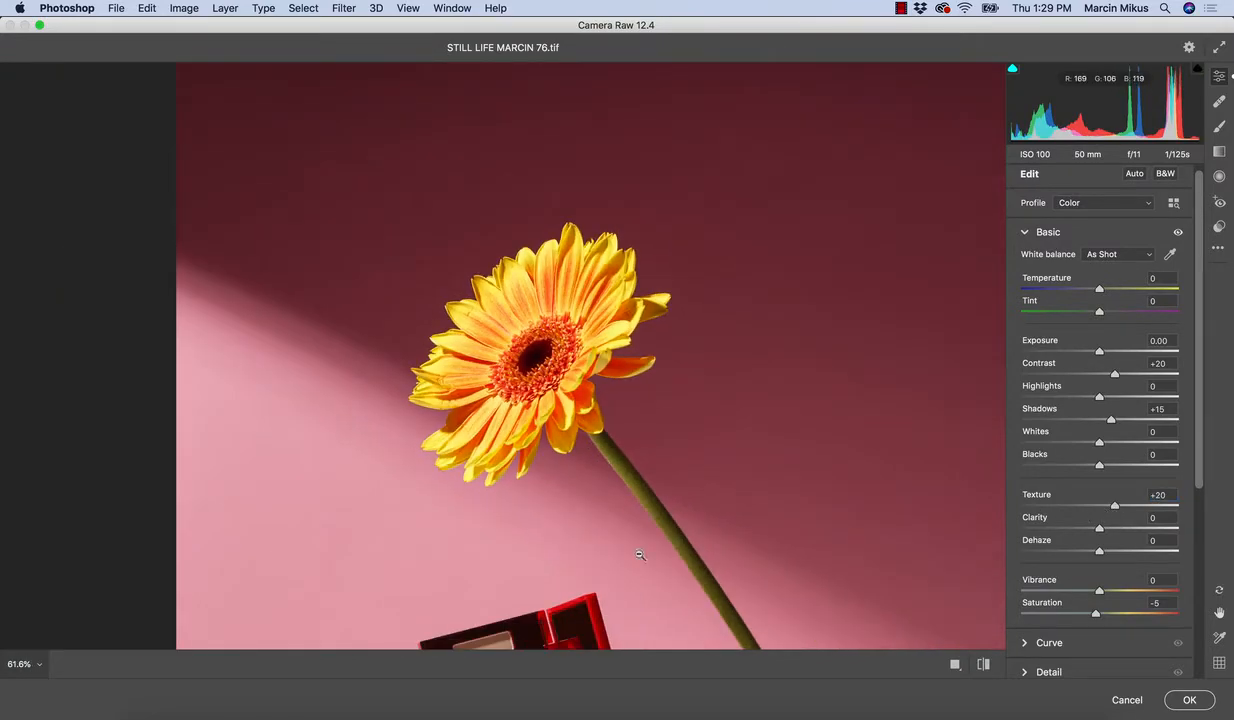
drag(597, 537, 660, 228)
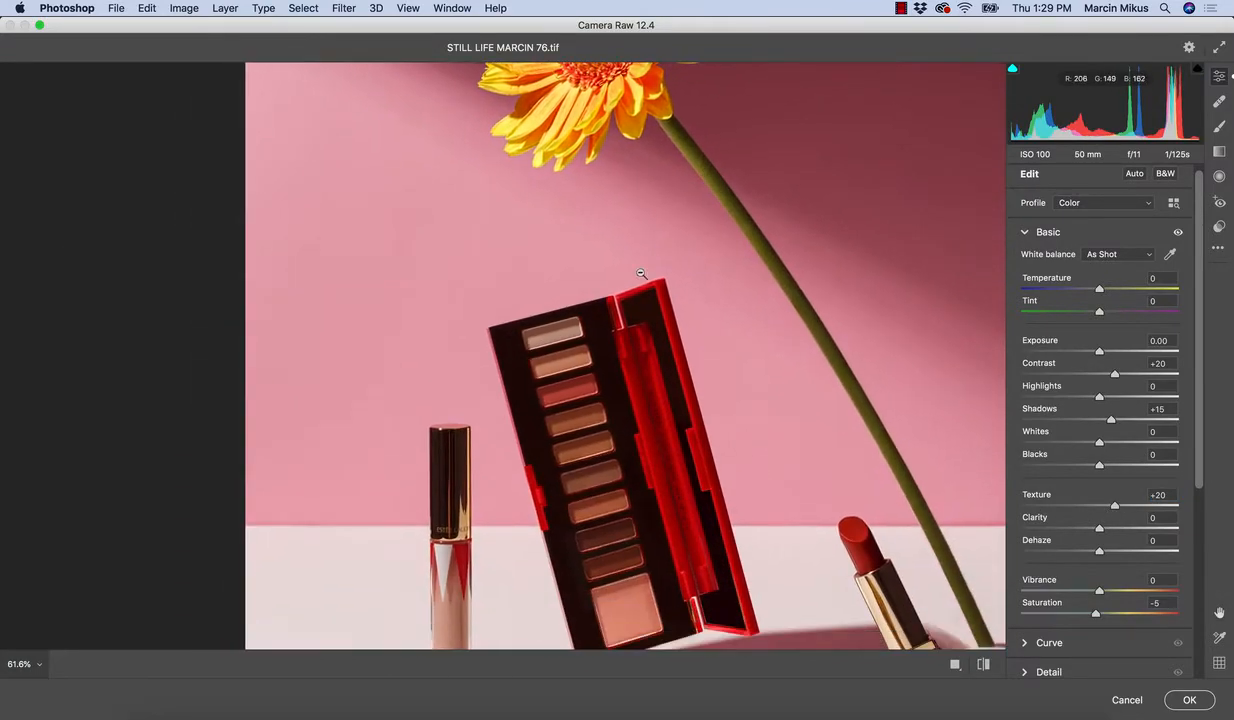
drag(620, 490, 816, 513)
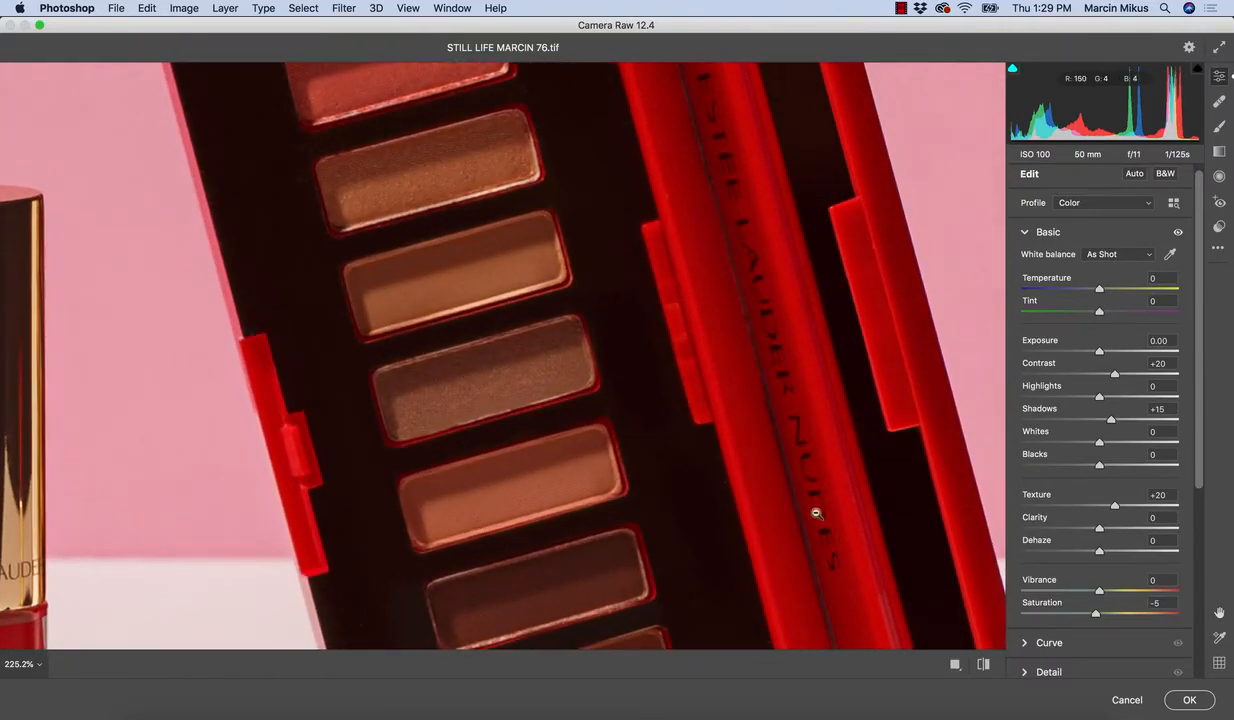
mouse_move(1115, 505)
mouse_down()
mouse_move(1105, 503)
mouse_move(1127, 503)
mouse_up()
drag(808, 455, 740, 441)
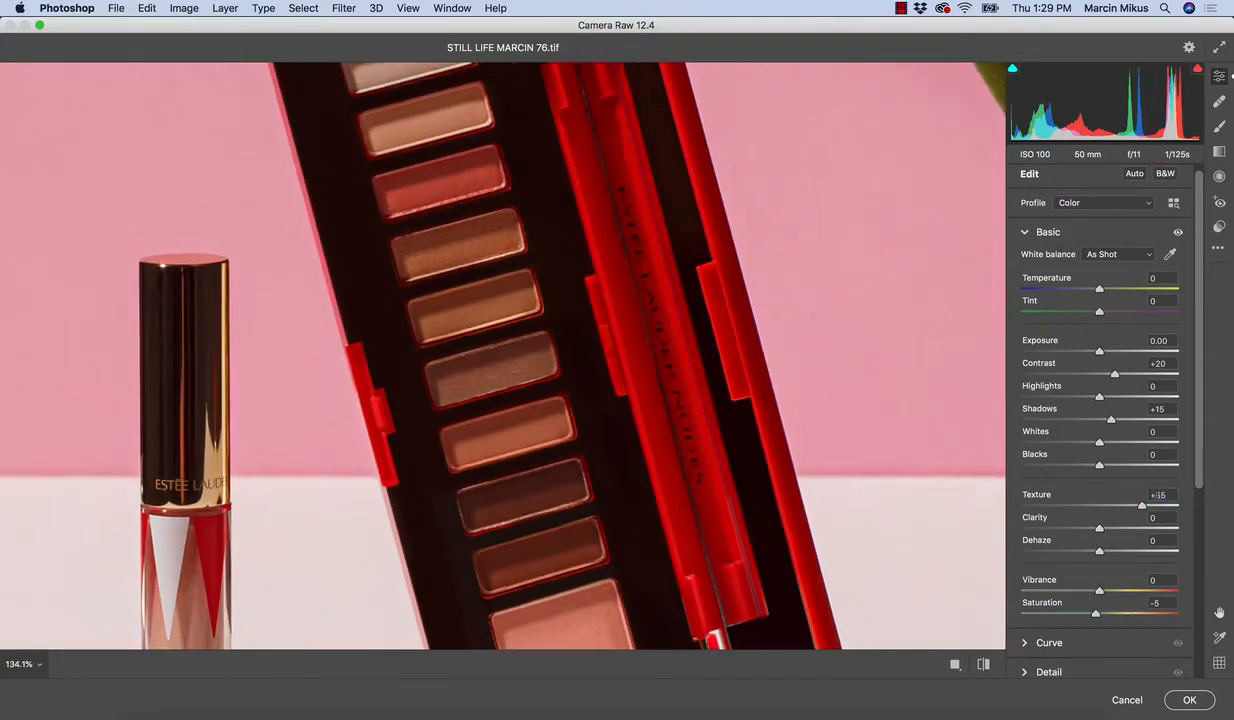
click(1160, 494)
text(10)
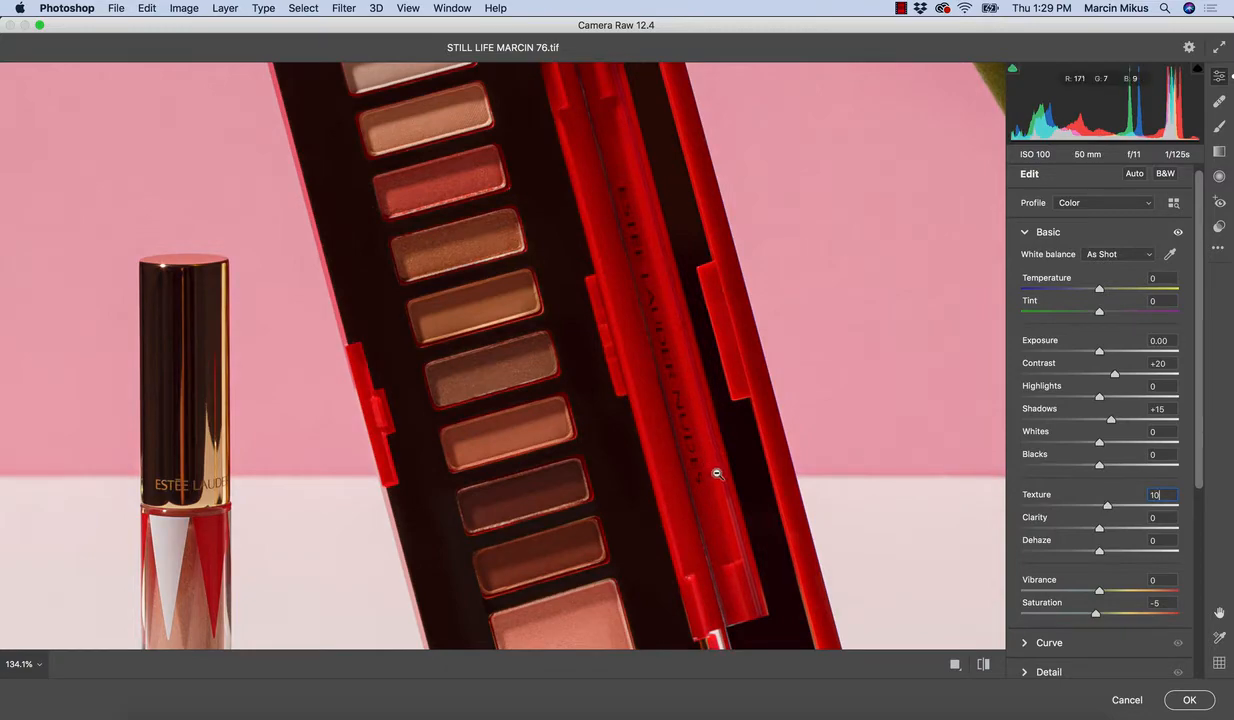
Try Clarity at +100 with most of the composition in view, and reset it to 0.
drag(716, 471, 647, 468)
drag(754, 347, 700, 330)
key(space)
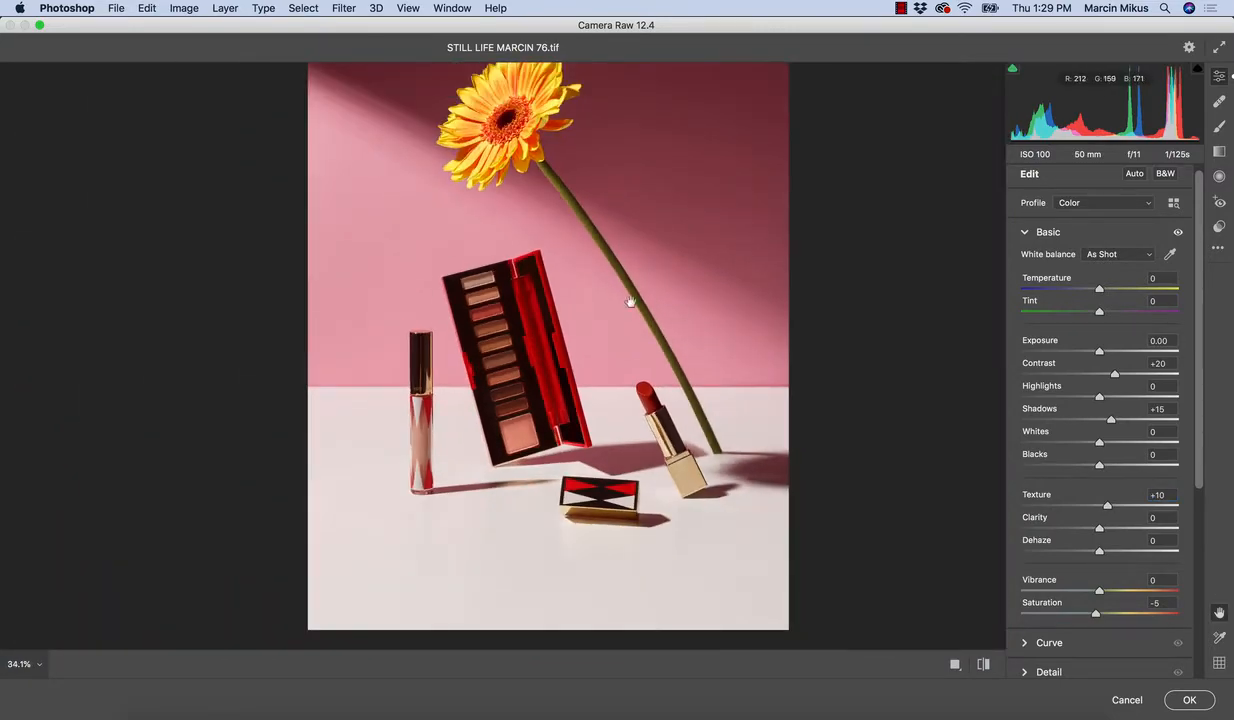
drag(633, 308, 642, 392)
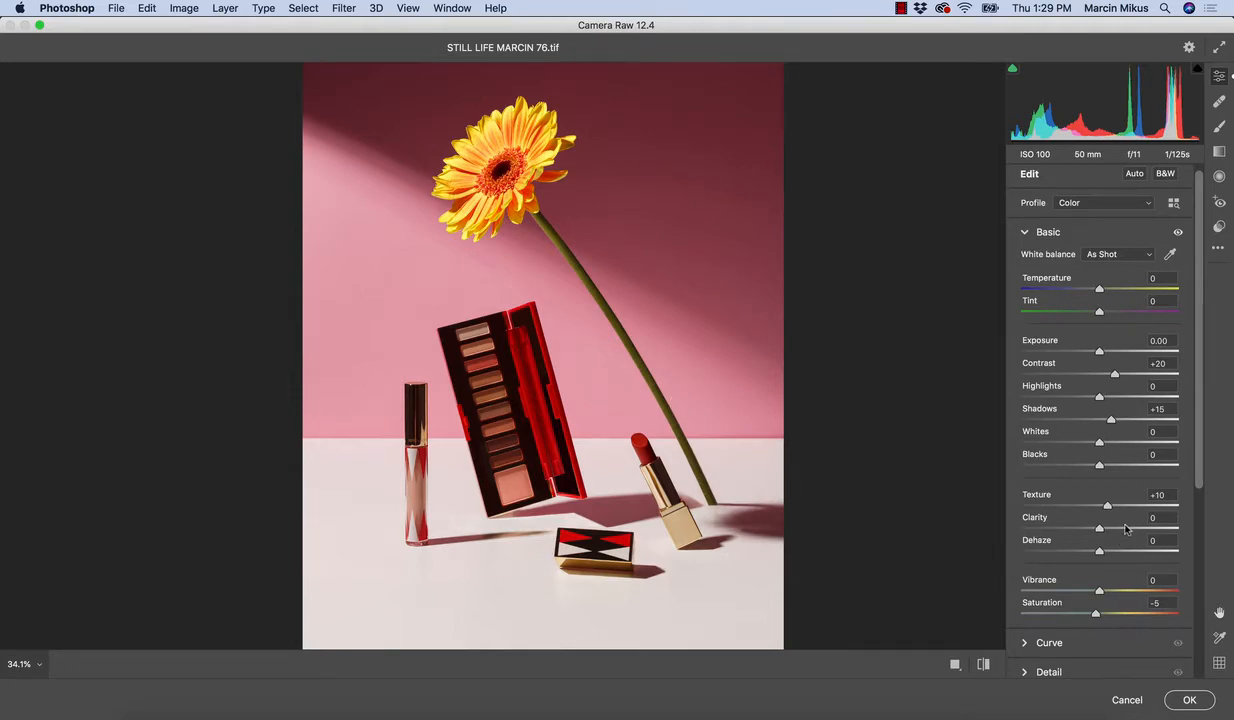
drag(1099, 527, 1185, 517)
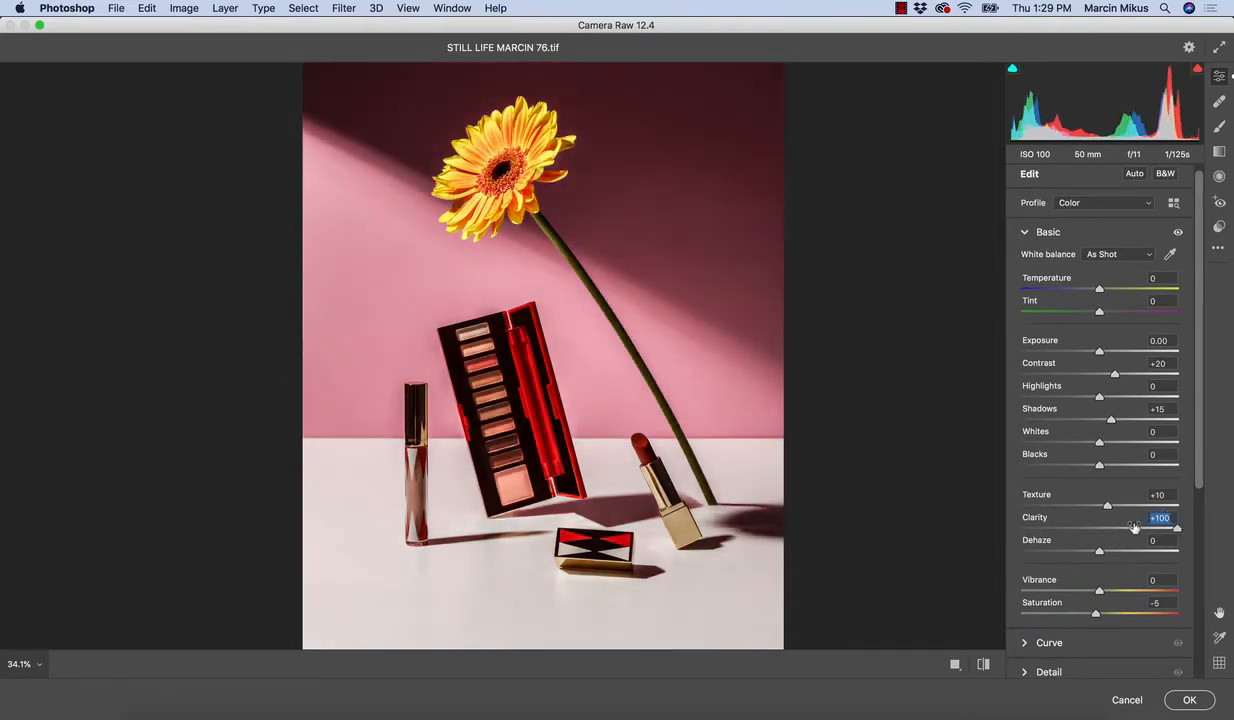
double_click(1070, 522)
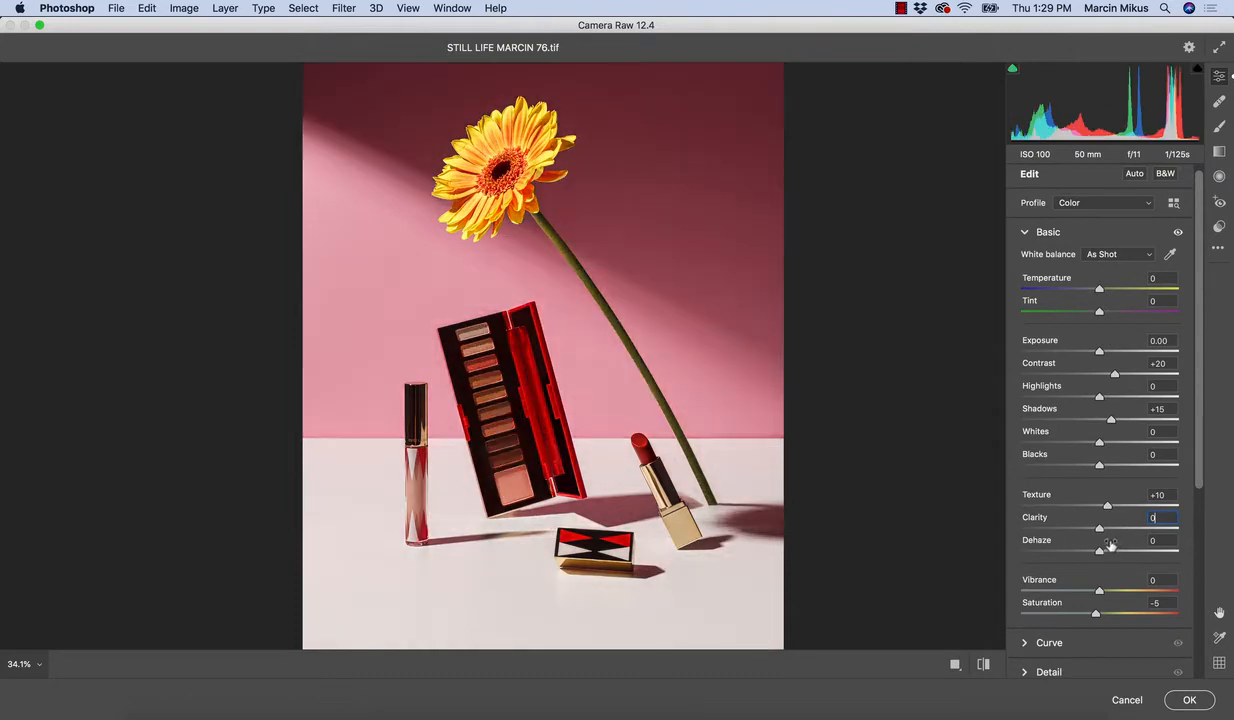
Collapse the Basic and Effects sections and expand the Color Mixer.
click(1025, 235)
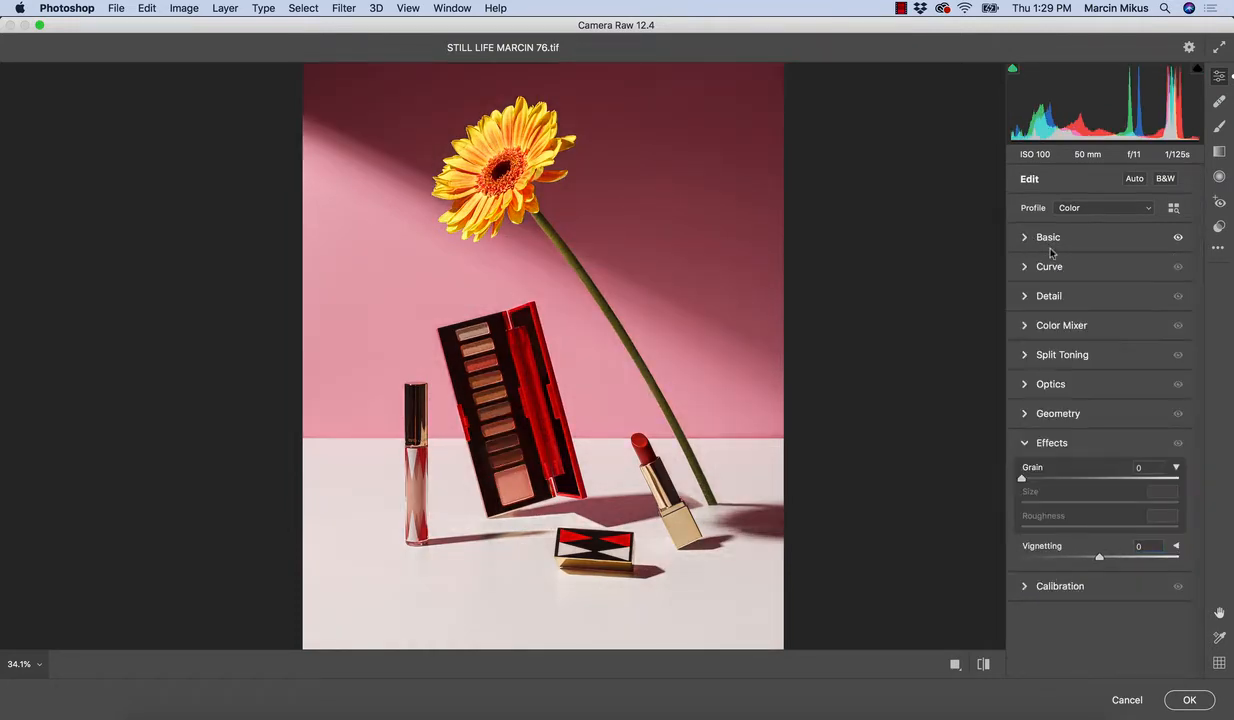
click(1024, 442)
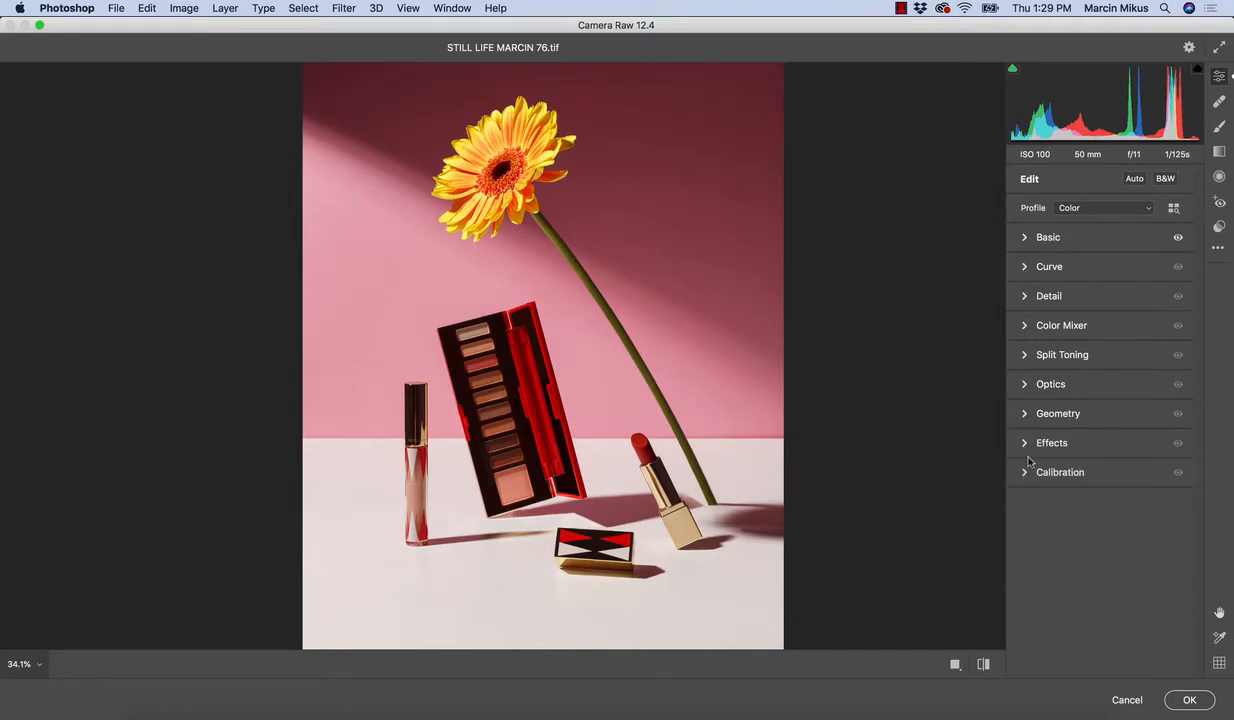
click(1024, 327)
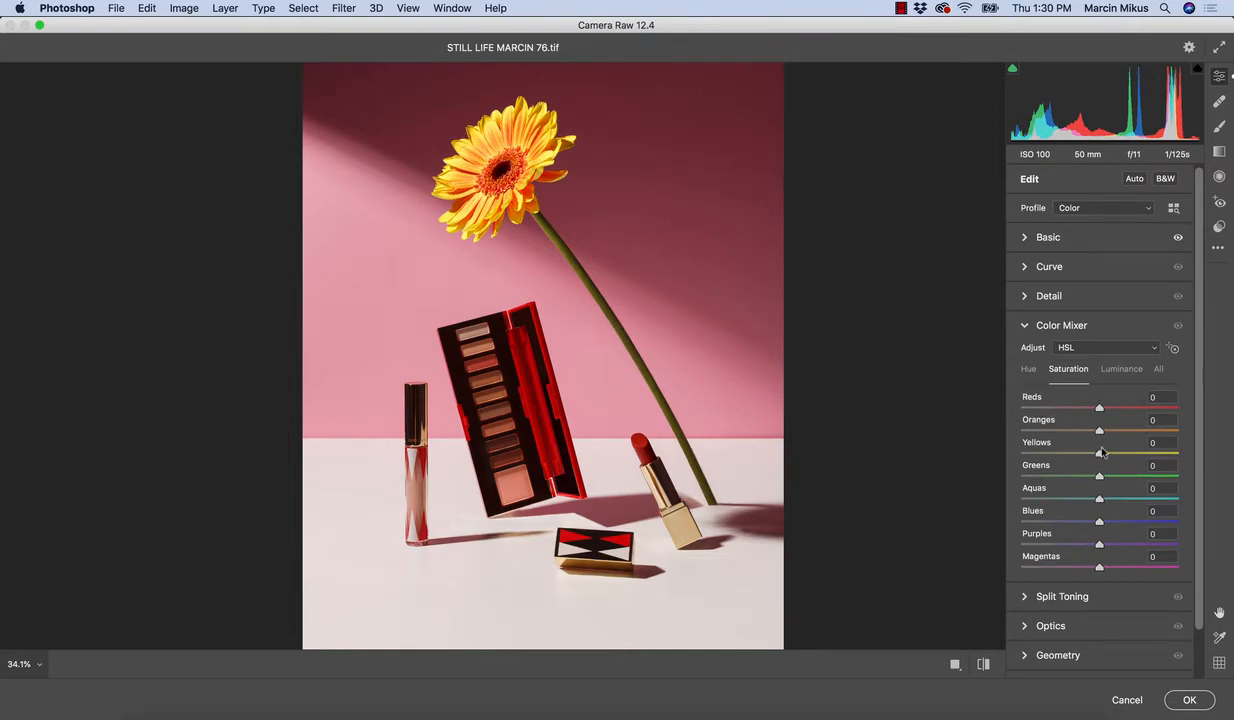
Try a higher saturation for the Yellows and reset it to 0.
drag(1102, 446, 1128, 446)
click(1111, 453)
text(0)
Set the Oranges saturation to +10 in the Color Mixer, keeping Reds at 0.
click(1124, 430)
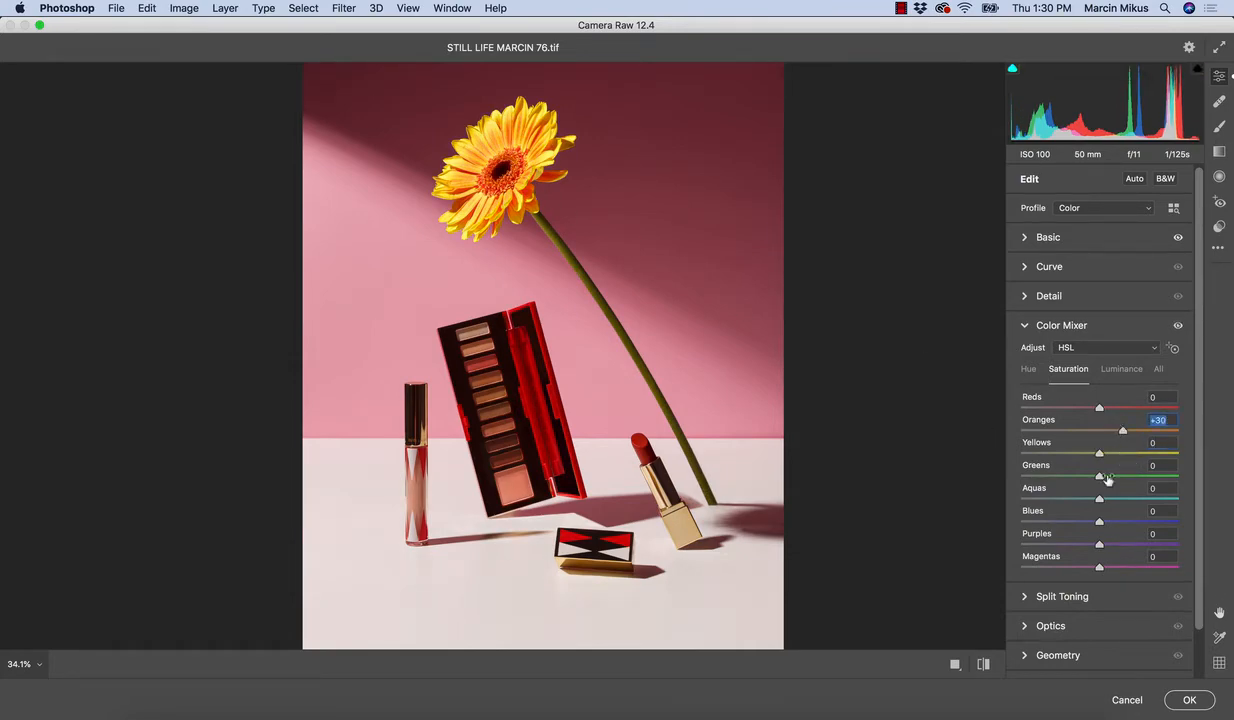
click(1106, 431)
drag(1106, 431, 1093, 407)
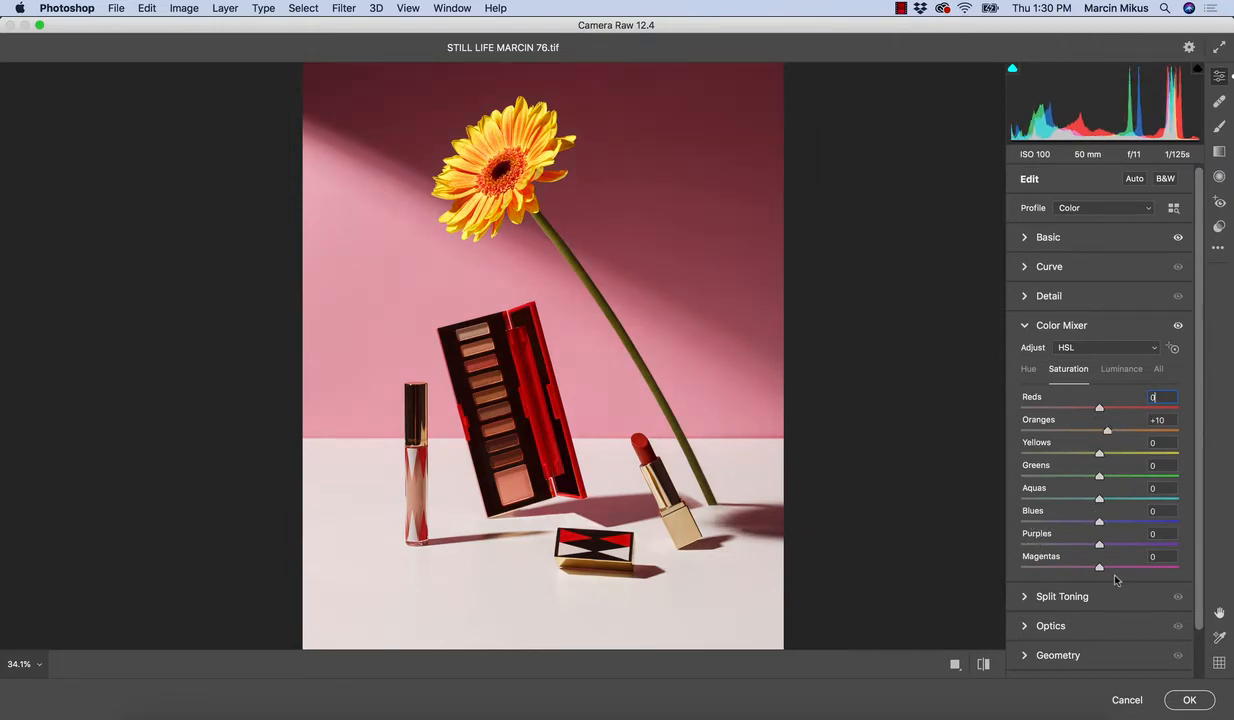
Try the Magentas saturation at +40 and +6, and reset it to 0.
drag(1100, 568, 1131, 552)
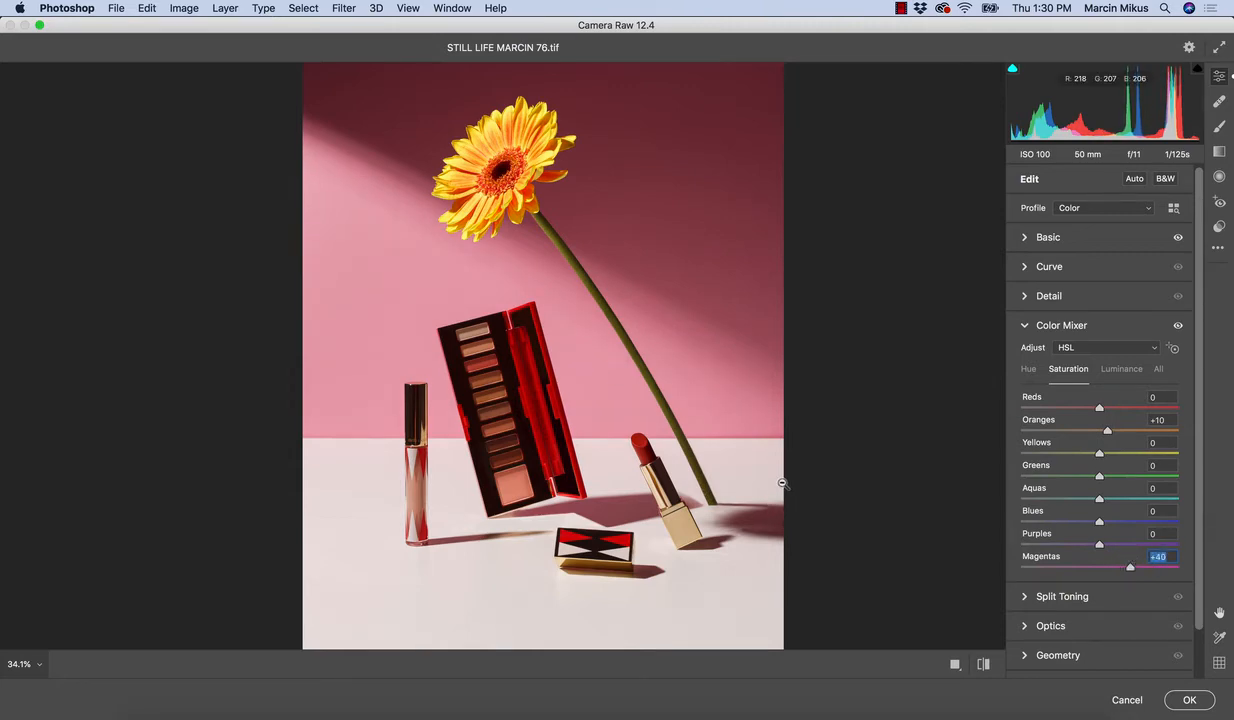
click(1105, 567)
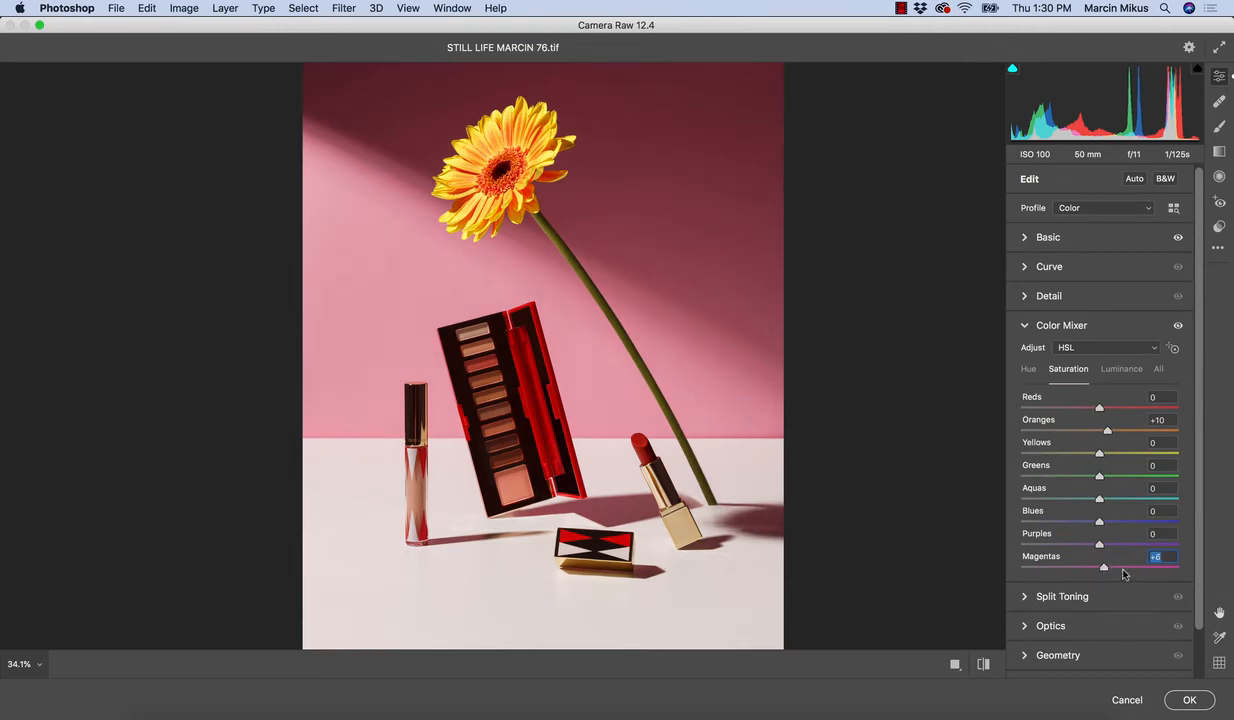
text(0)
Raise the luminance of the Reds to +10 in the Color Mixer.
click(1029, 370)
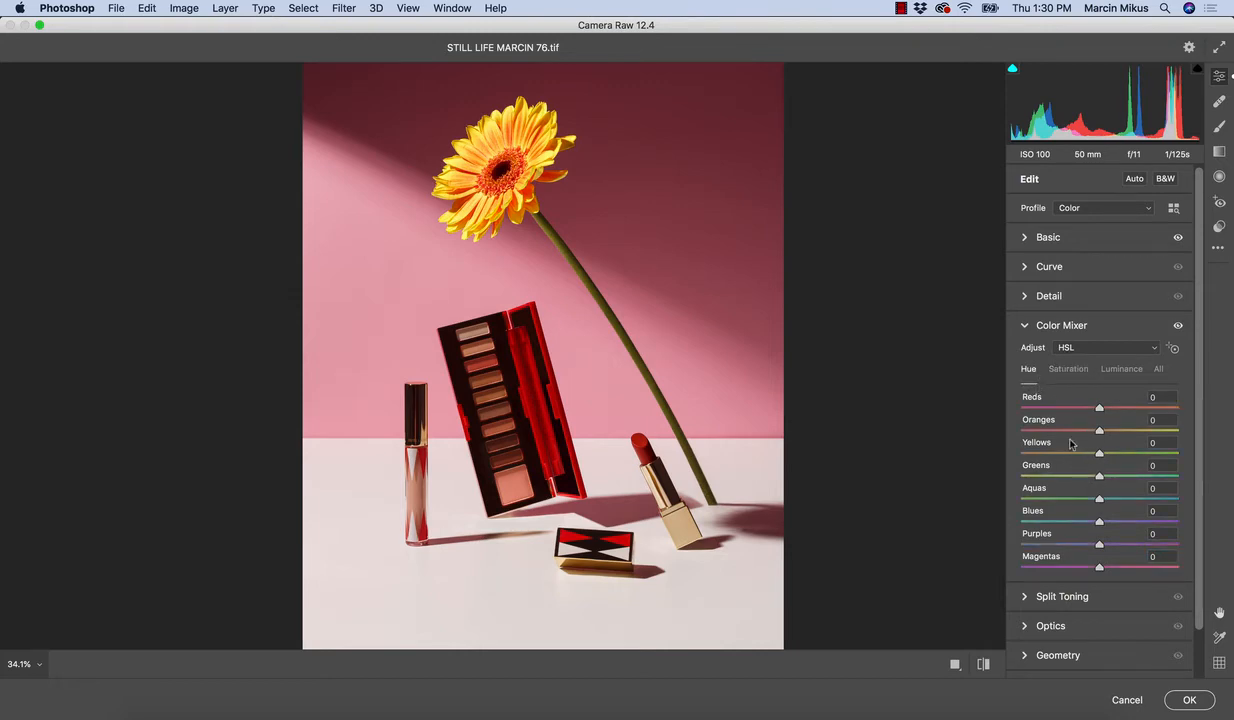
click(1118, 374)
mouse_move(1100, 408)
mouse_down()
mouse_move(1118, 407)
mouse_move(1107, 406)
mouse_up()
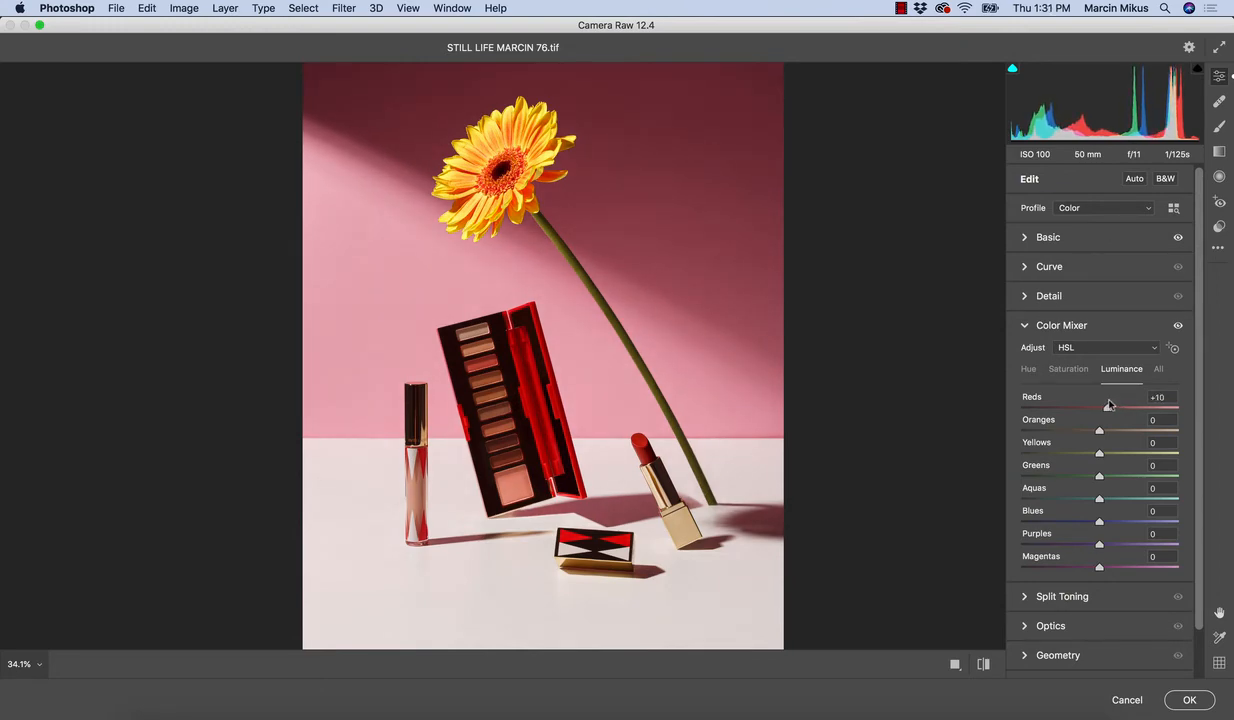
Add film grain to the photo in the Camera Raw effects, with a Grain amount of 25 and a Size of 39.
click(1055, 325)
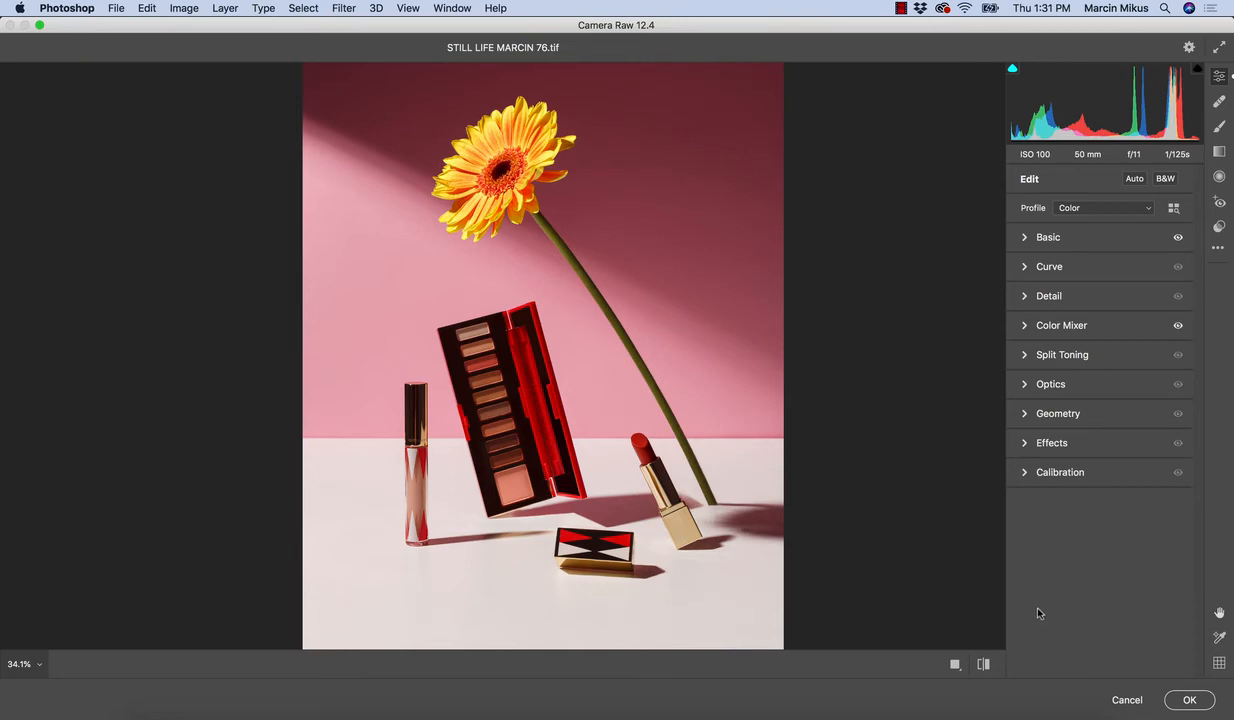
scroll(545, 392, up, 1)
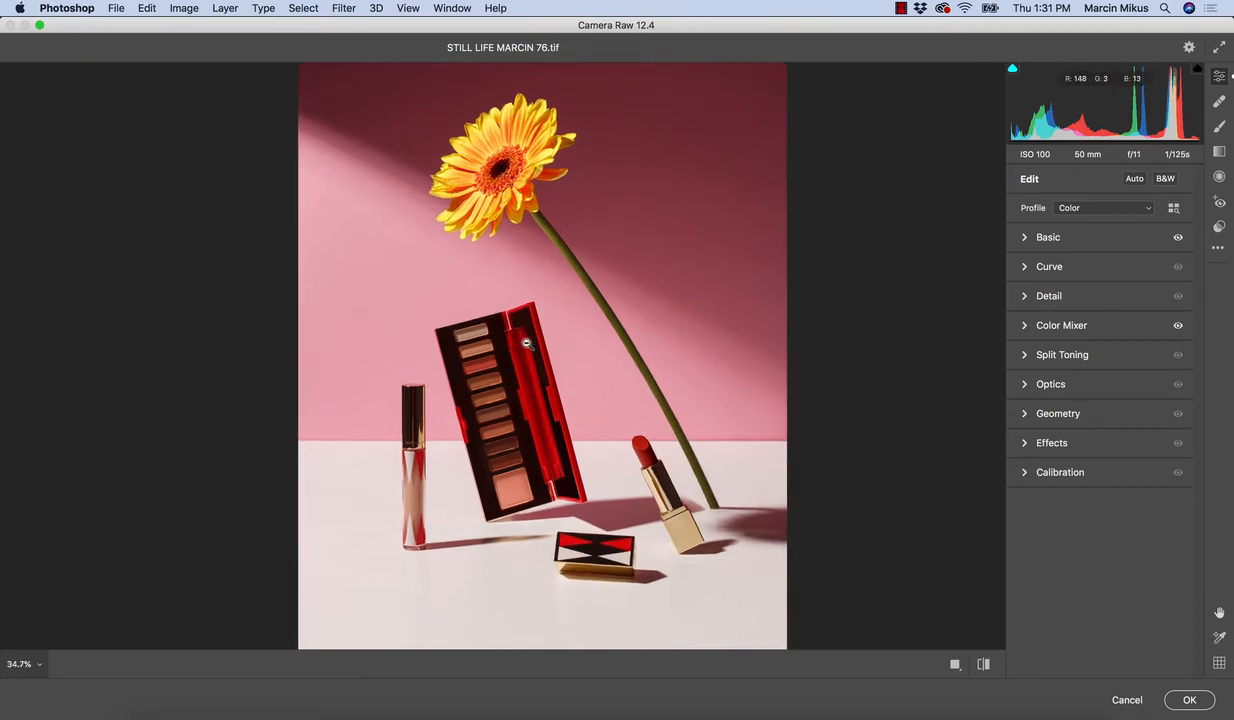
drag(487, 299, 644, 449)
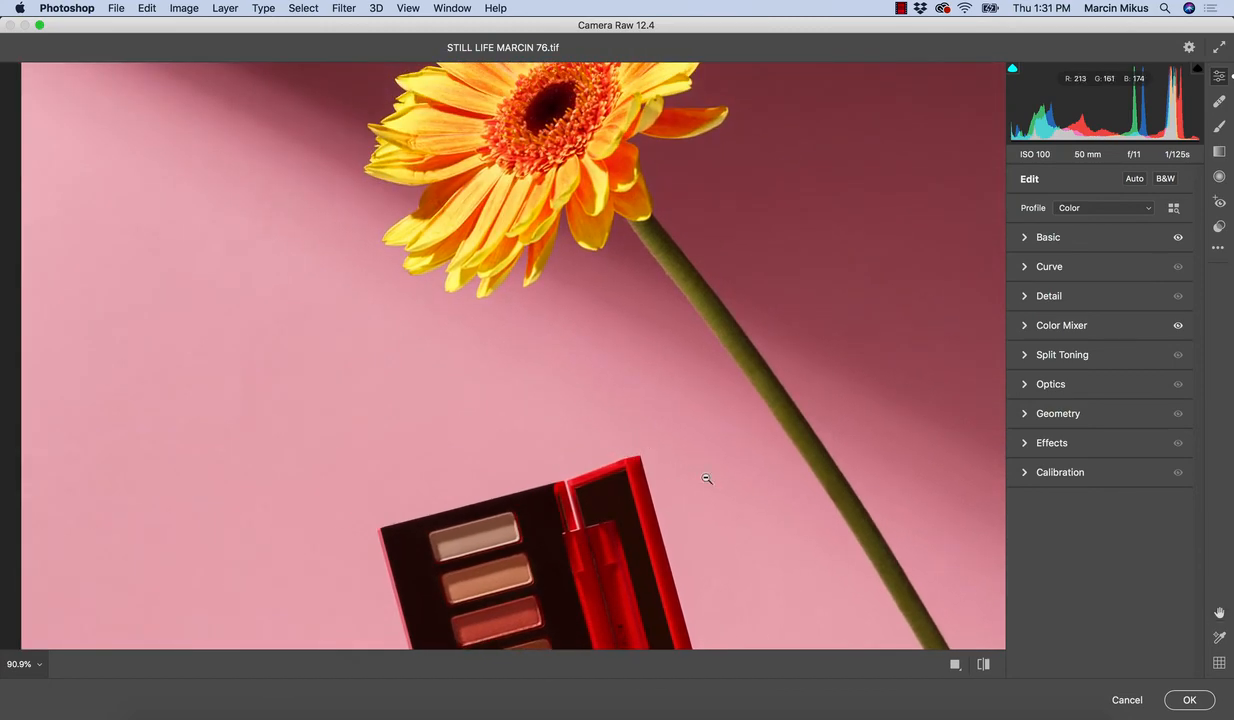
click(1028, 448)
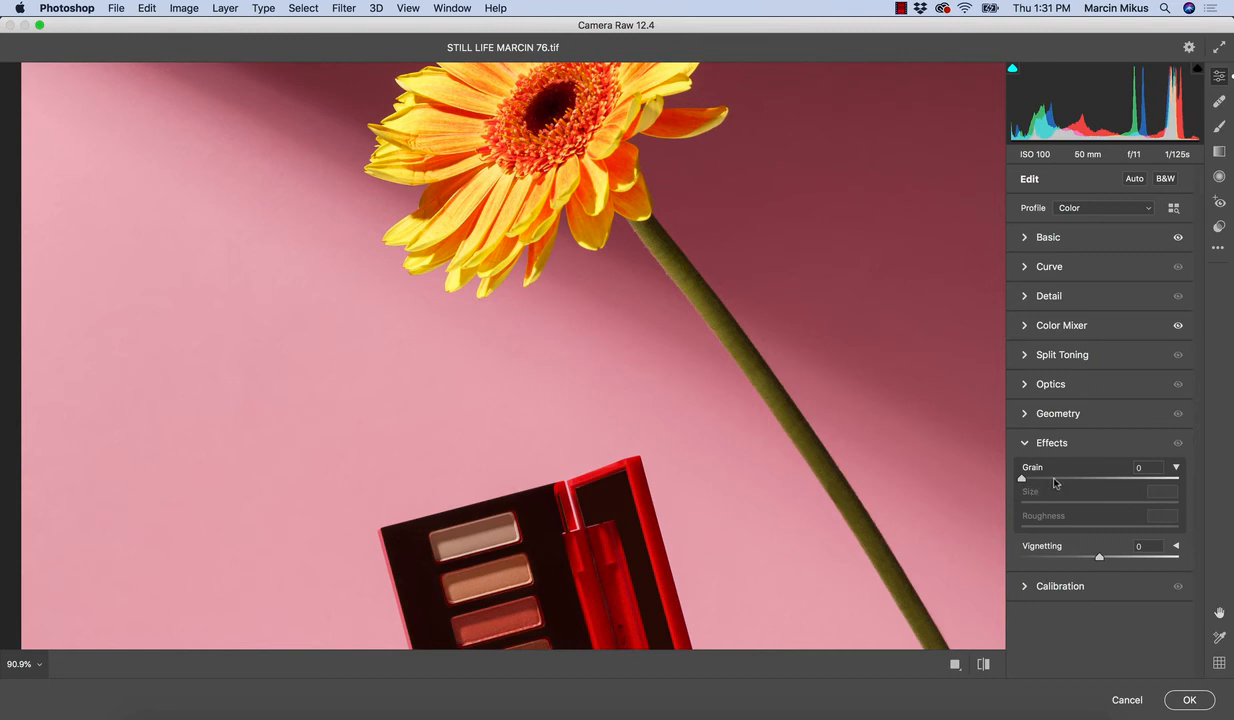
drag(1021, 478, 1063, 479)
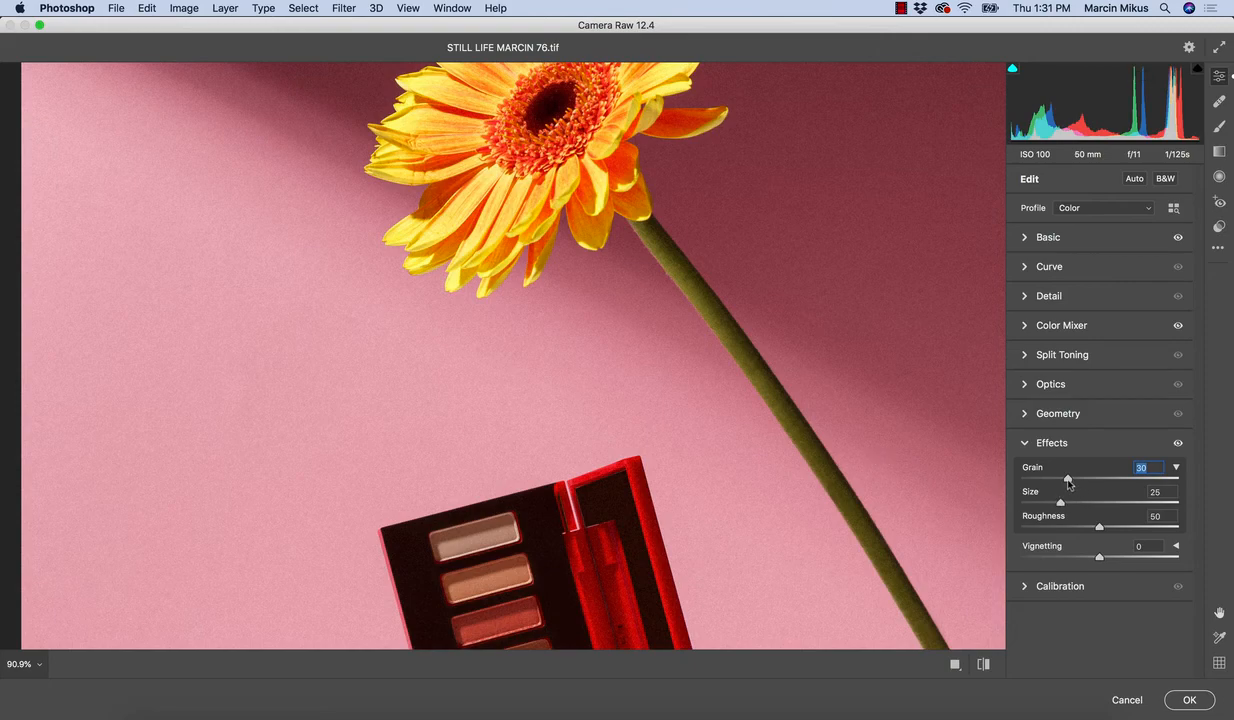
drag(1068, 480, 1062, 480)
drag(1060, 502, 1082, 498)
Check the grain around the flower and palette, and apply the Camera Raw filter to the final smart object.
click(808, 430)
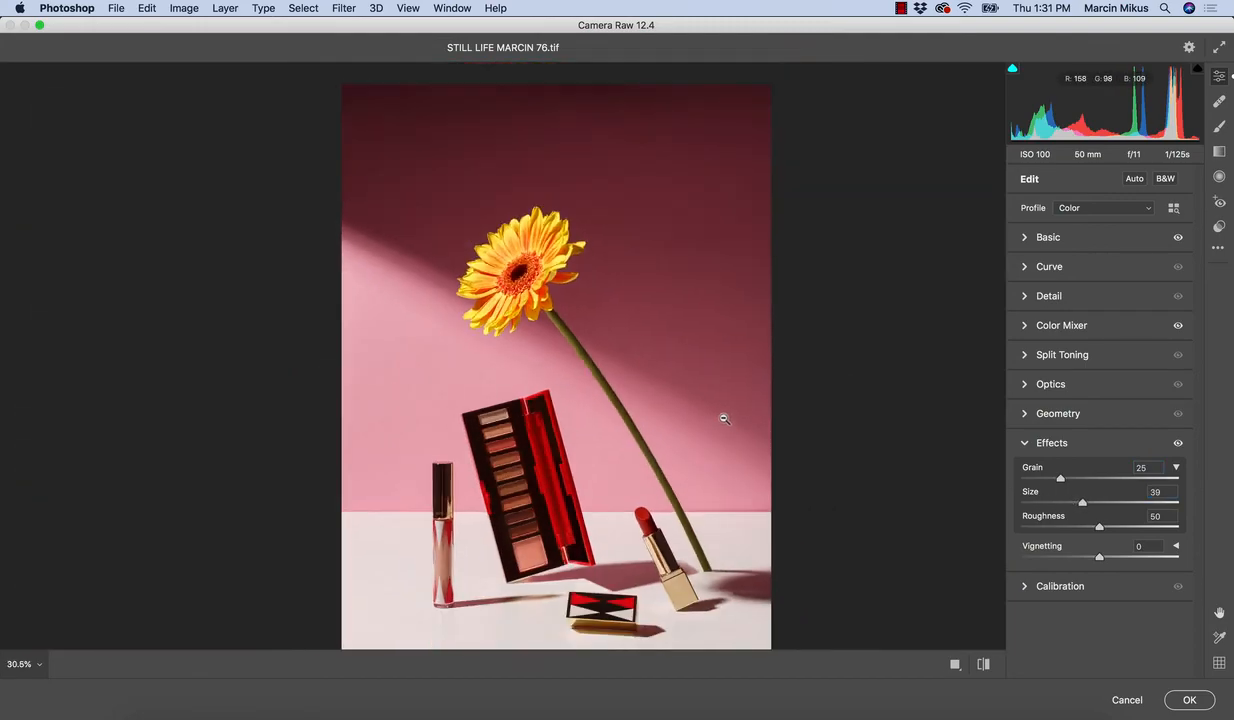
click(571, 340)
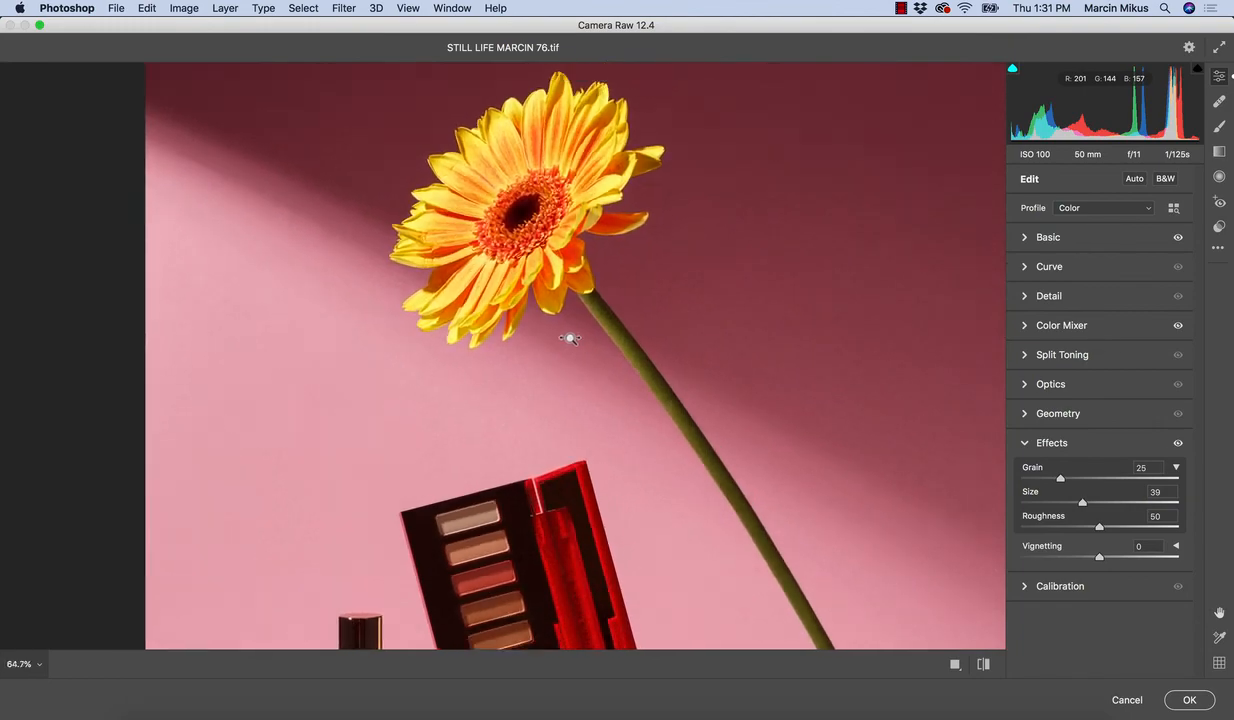
alt+click(571, 340)
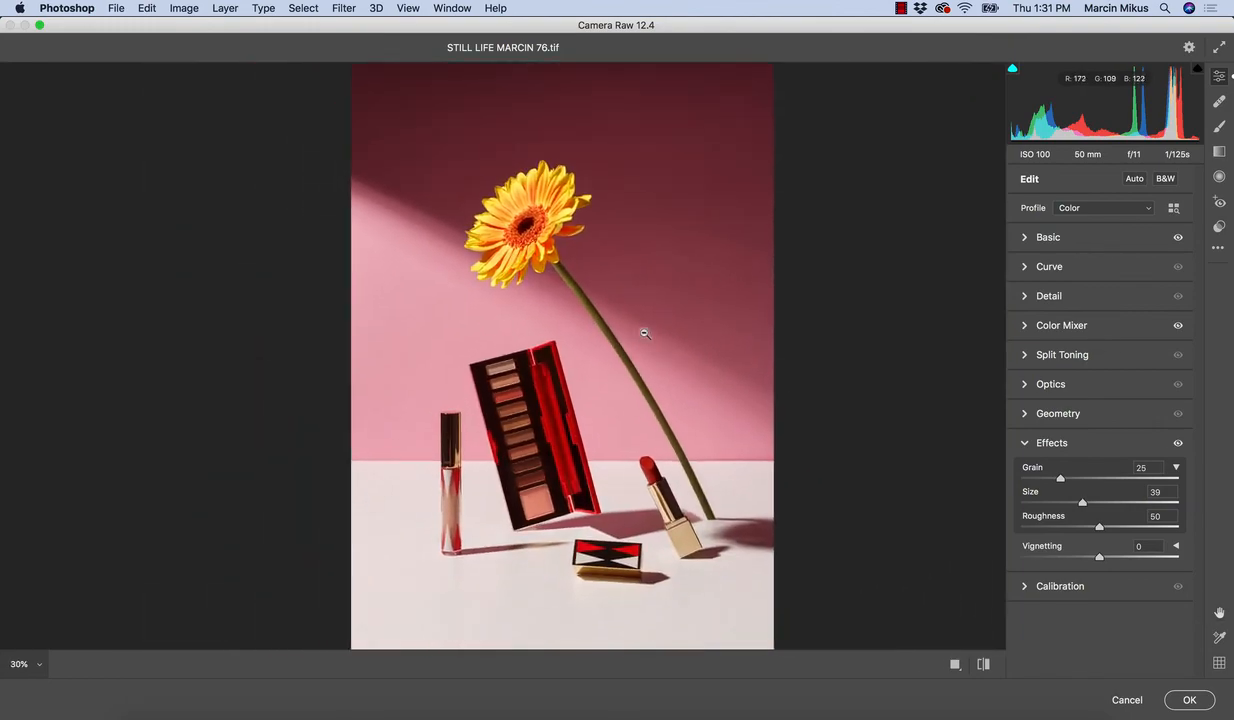
click(1025, 445)
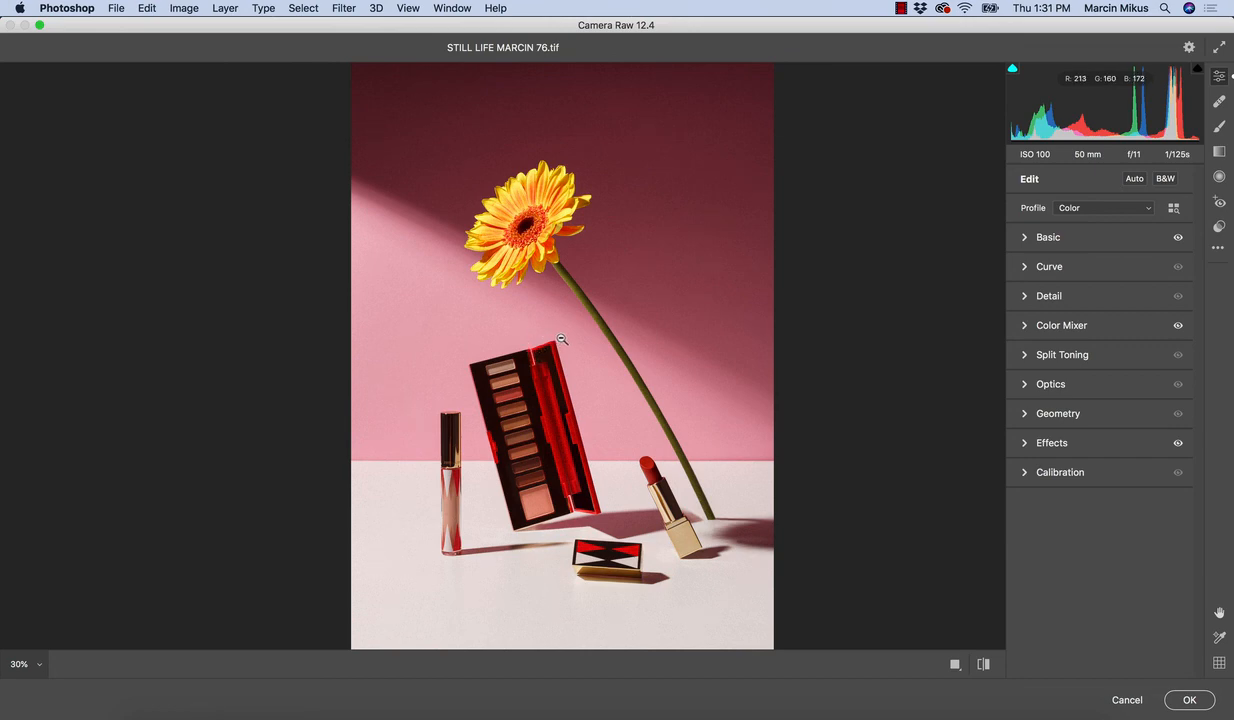
click(1185, 700)
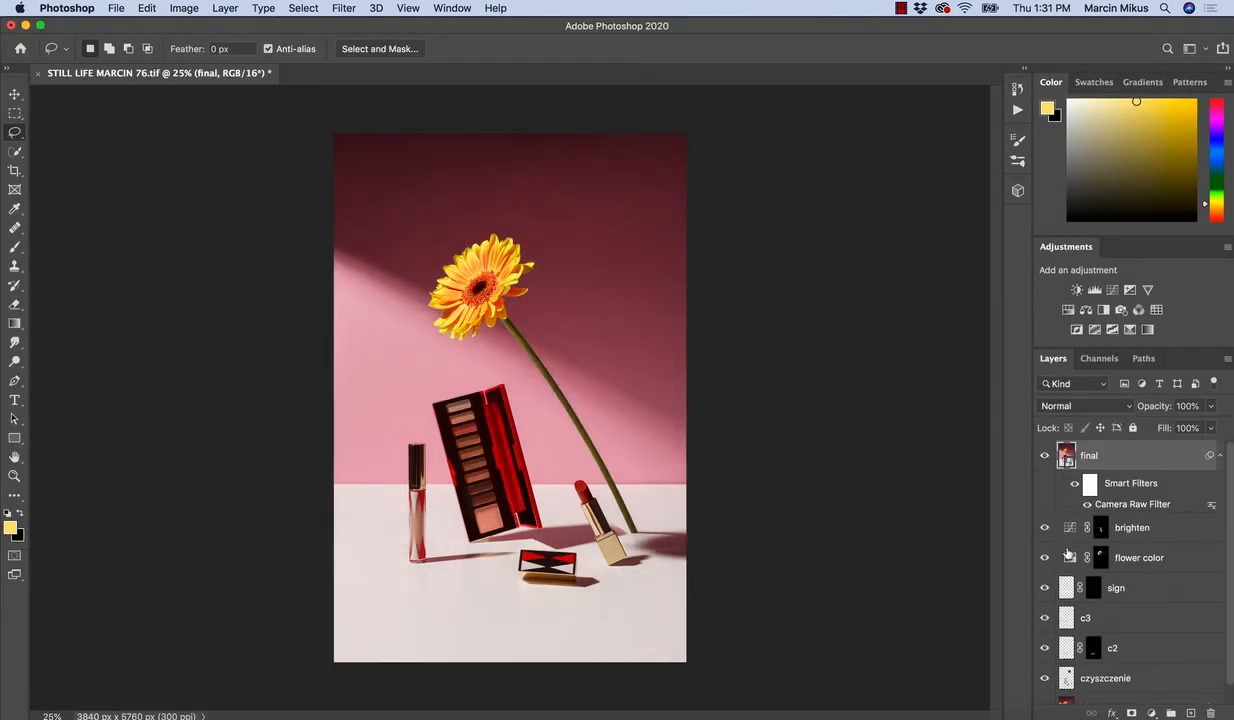
Compare the photo with and without the final layer, and examine the graded image more closely.
click(1045, 457)
click(1045, 457)
key(z)
drag(488, 400, 521, 412)
key(l)
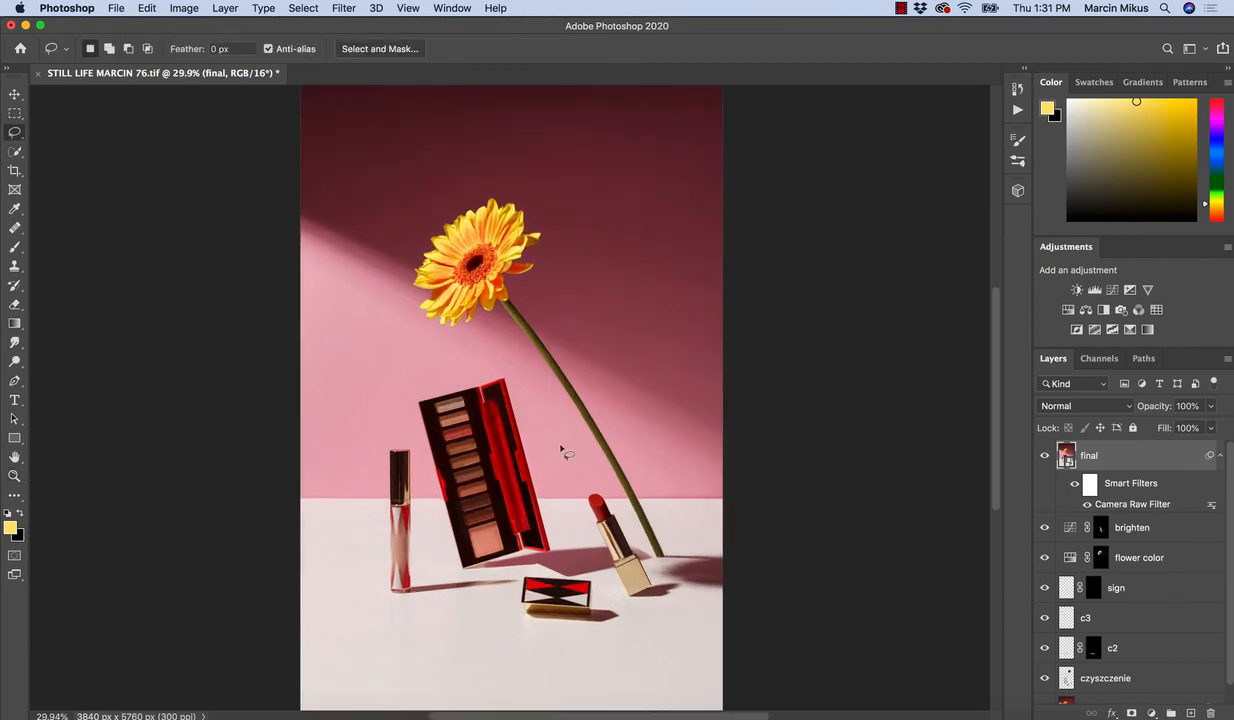